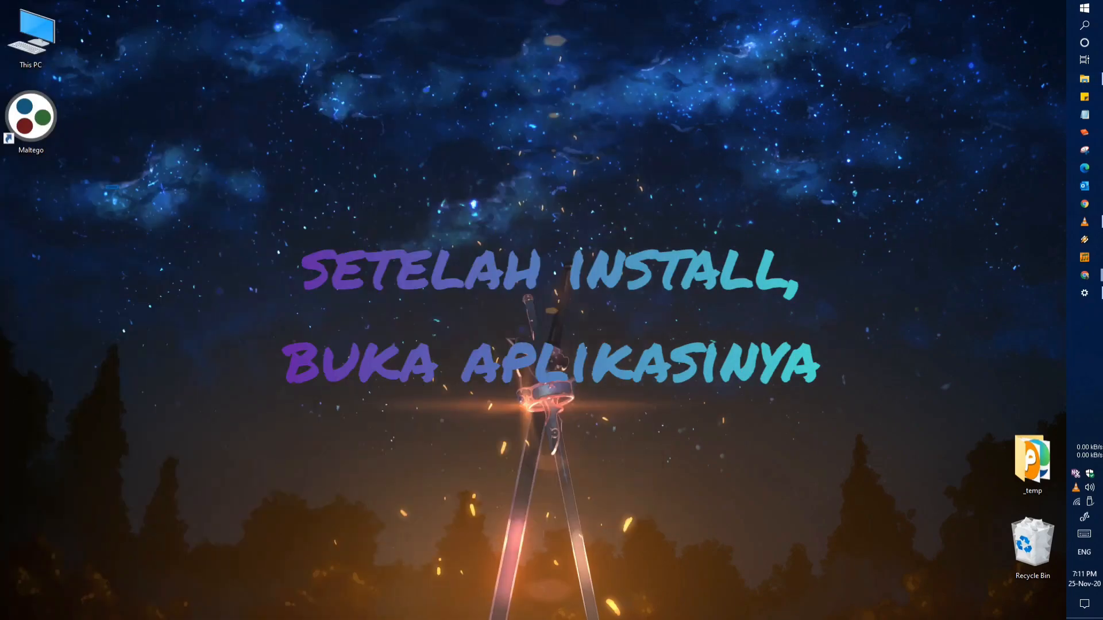
Move the Maltego shortcut away from the edge of the desktop and launch Maltego
{"action": "left_click_drag", "start_coordinate": [31, 118], "coordinate": [407, 118]}
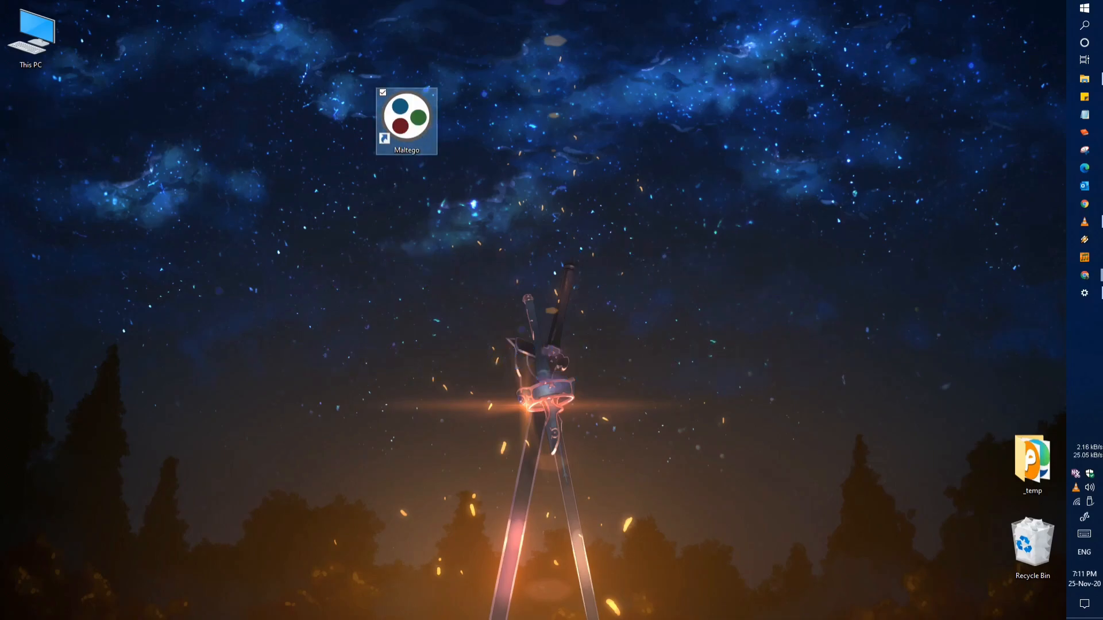
{"action": "key", "text": "Return"}
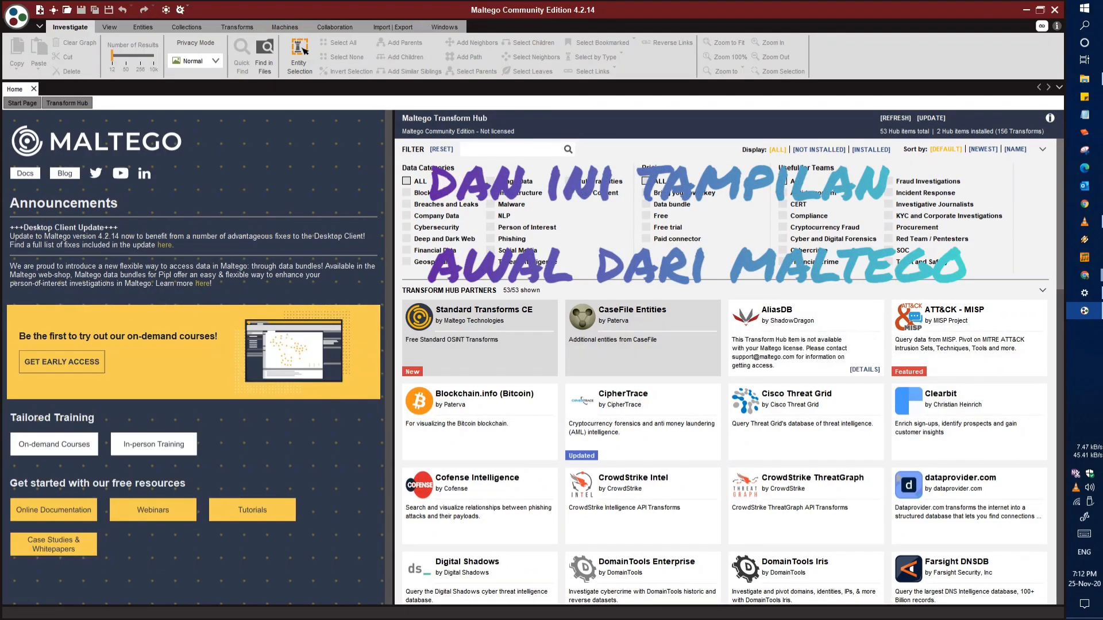
Look through the partner items offered in the Transform Hub, down to the internal hub items
{"action": "scroll", "coordinate": [725, 371], "scroll_direction": "down", "scroll_amount": 5}
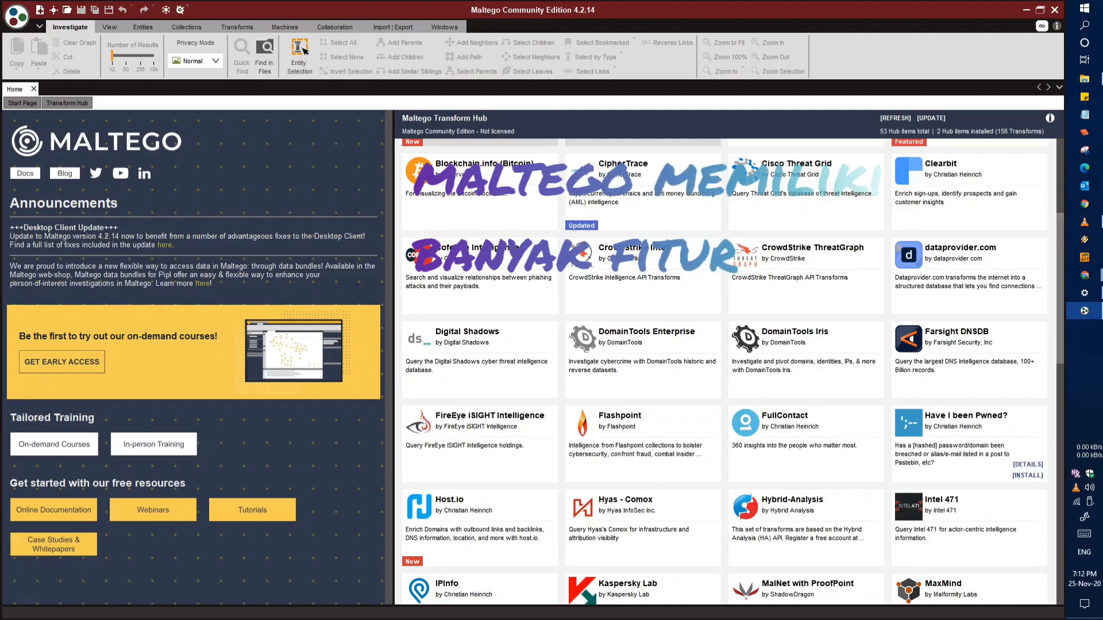
{"action": "scroll", "coordinate": [725, 371], "scroll_direction": "up", "scroll_amount": 5}
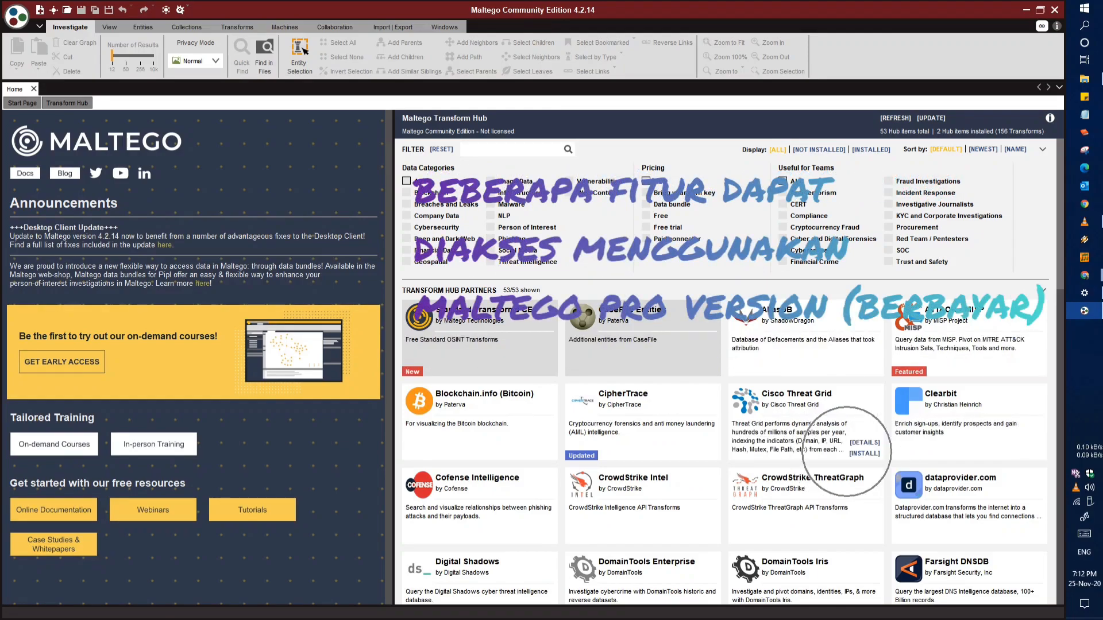
{"action": "scroll", "coordinate": [847, 451], "scroll_direction": "down", "scroll_amount": 3}
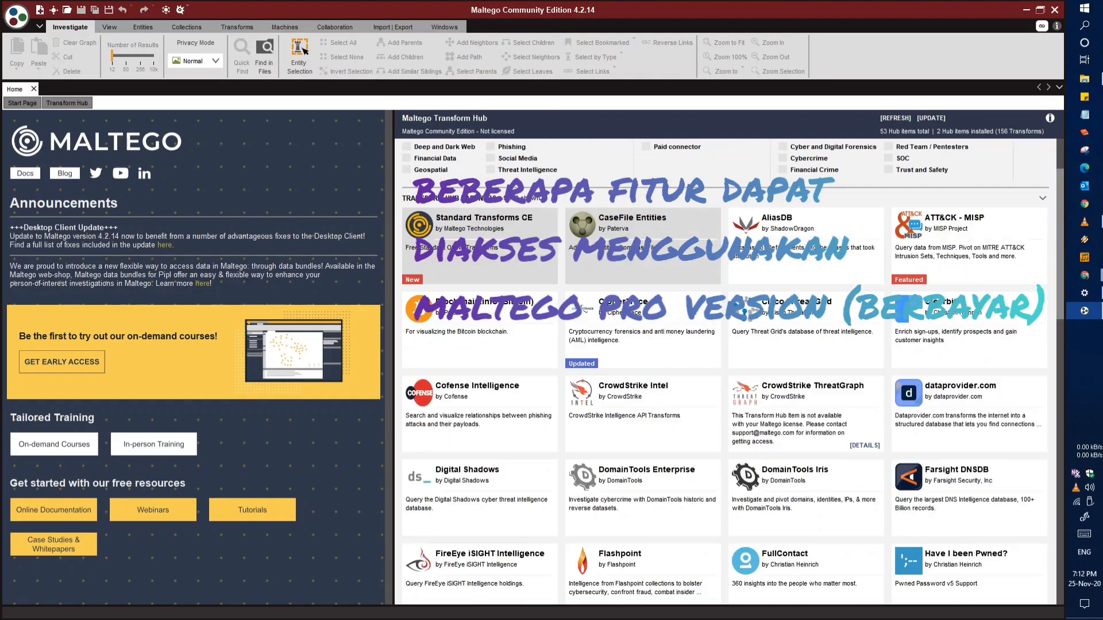
{"action": "scroll", "coordinate": [847, 451], "scroll_direction": "down", "scroll_amount": 15}
{"action": "scroll", "coordinate": [644, 437], "scroll_direction": "down", "scroll_amount": 9}
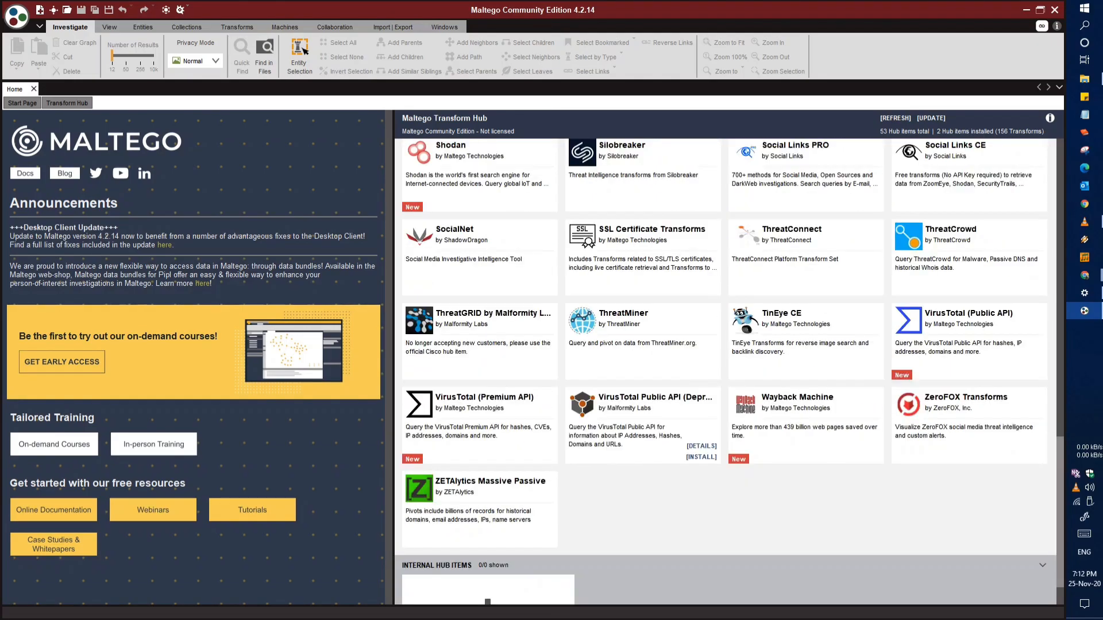
{"action": "scroll", "coordinate": [643, 437], "scroll_direction": "down", "scroll_amount": 2}
{"action": "scroll", "coordinate": [643, 437], "scroll_direction": "up", "scroll_amount": 12}
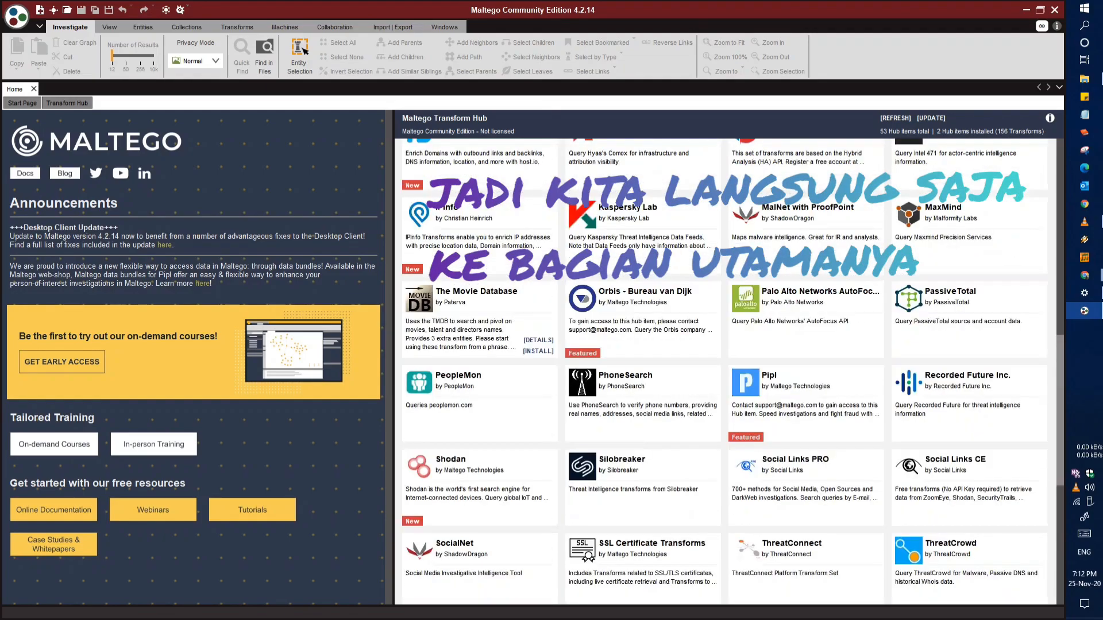
{"action": "scroll", "coordinate": [644, 437], "scroll_direction": "up", "scroll_amount": 10}
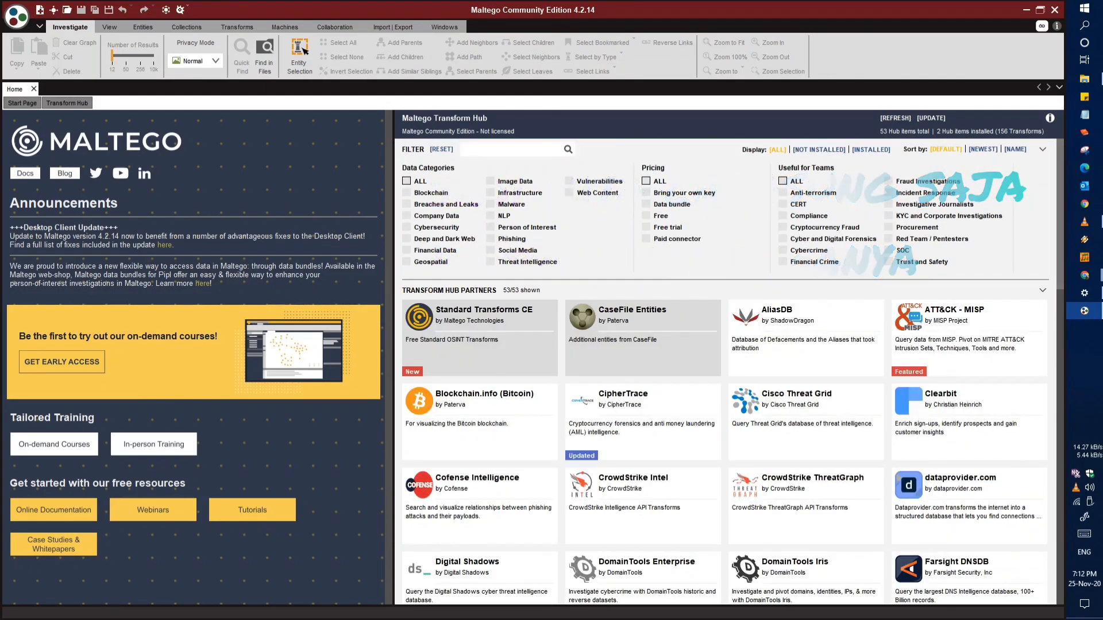
Collapse the ribbon and create a new empty graph
{"action": "left_click", "coordinate": [39, 26]}
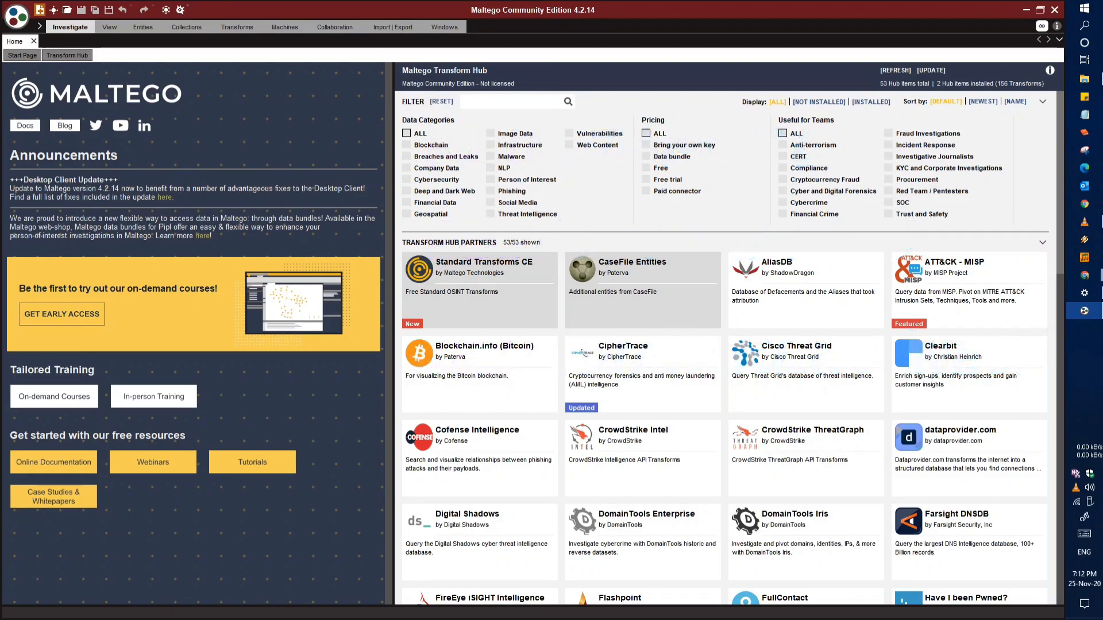
{"action": "left_click", "coordinate": [39, 10]}
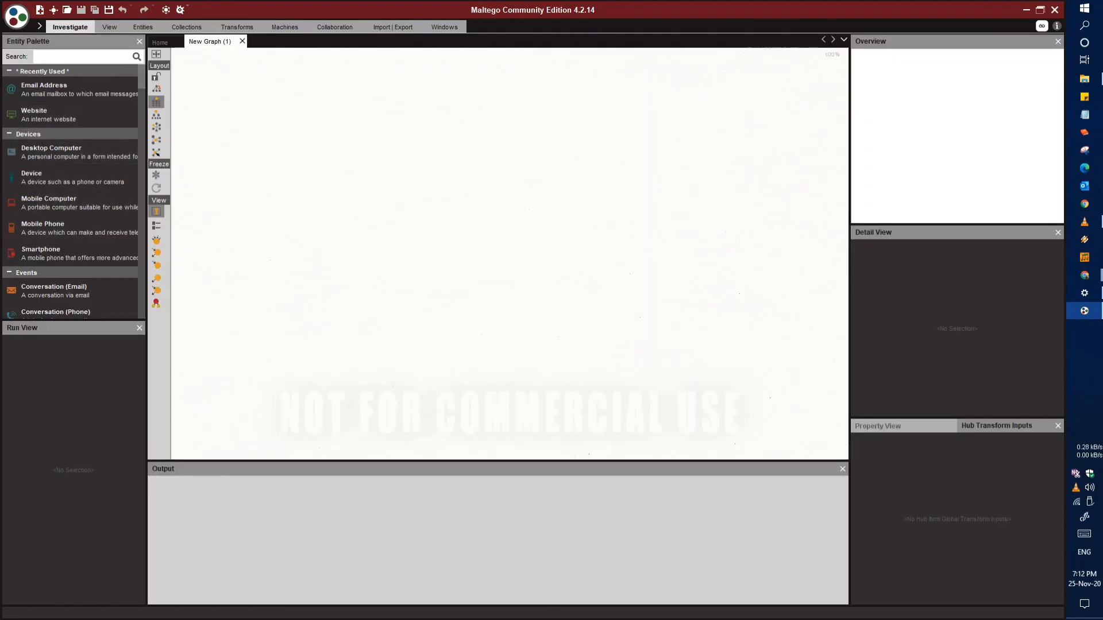
Look through the entity types in the Entity Palette, from devices and events to people and personal entities
{"action": "scroll", "coordinate": [69, 230], "scroll_direction": "down", "scroll_amount": 10}
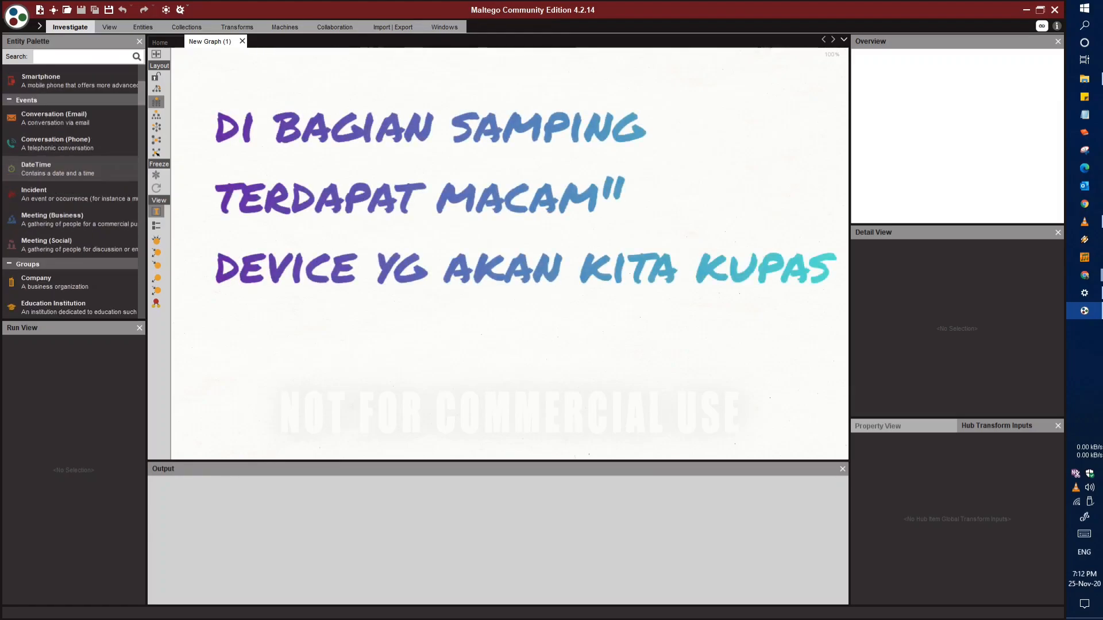
{"action": "scroll", "coordinate": [68, 235], "scroll_direction": "down", "scroll_amount": 15}
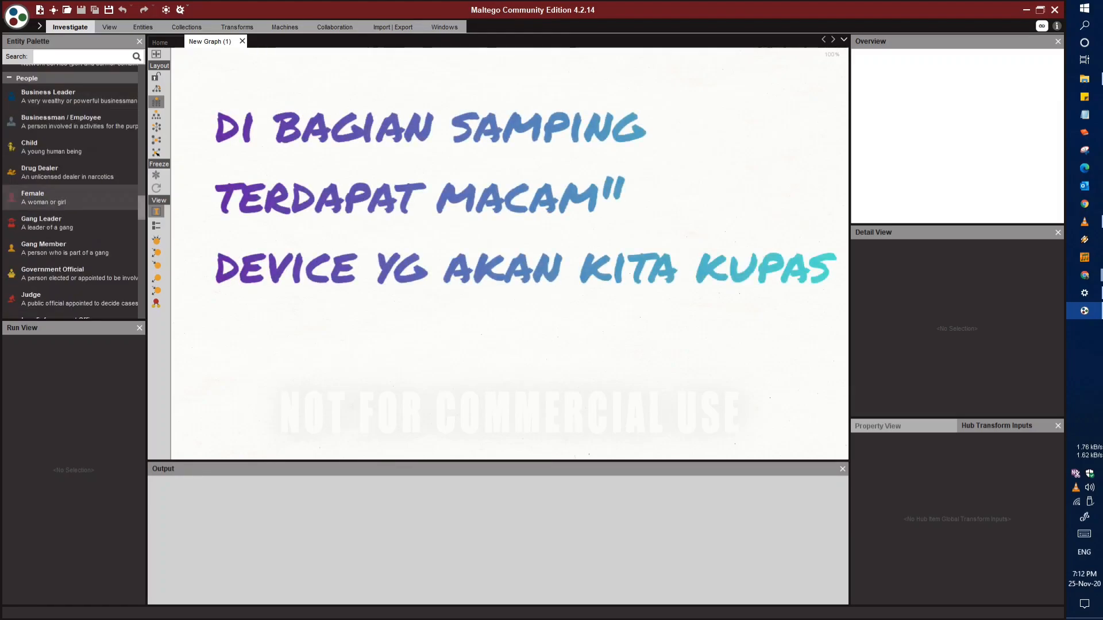
{"action": "scroll", "coordinate": [69, 190], "scroll_direction": "down", "scroll_amount": 5}
{"action": "scroll", "coordinate": [69, 189], "scroll_direction": "up", "scroll_amount": 10}
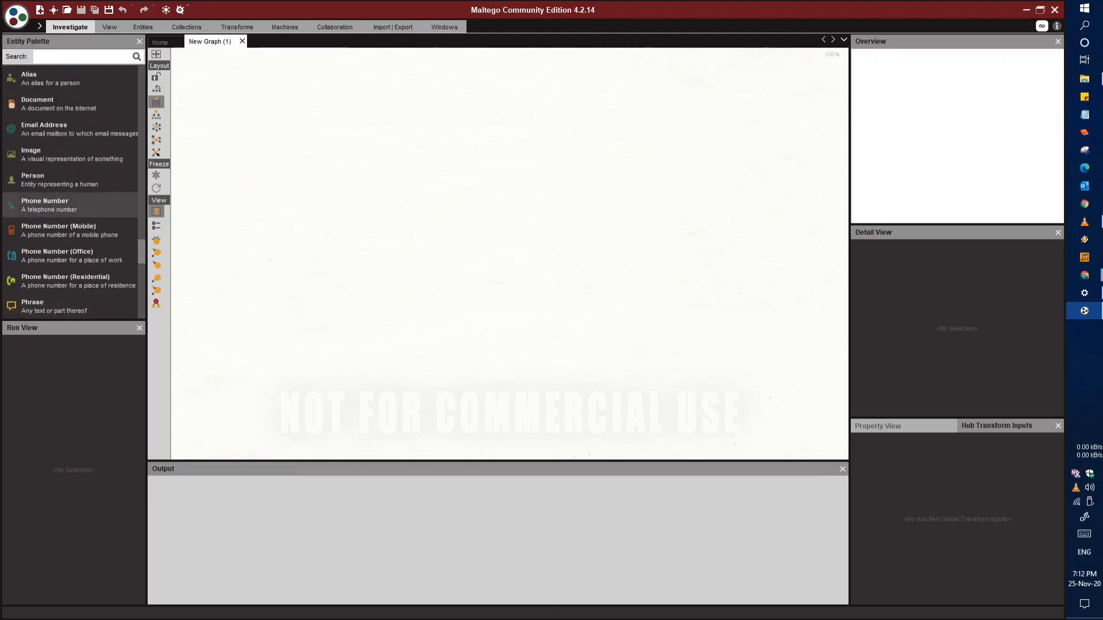
{"action": "scroll", "coordinate": [81, 208], "scroll_direction": "up", "scroll_amount": 8}
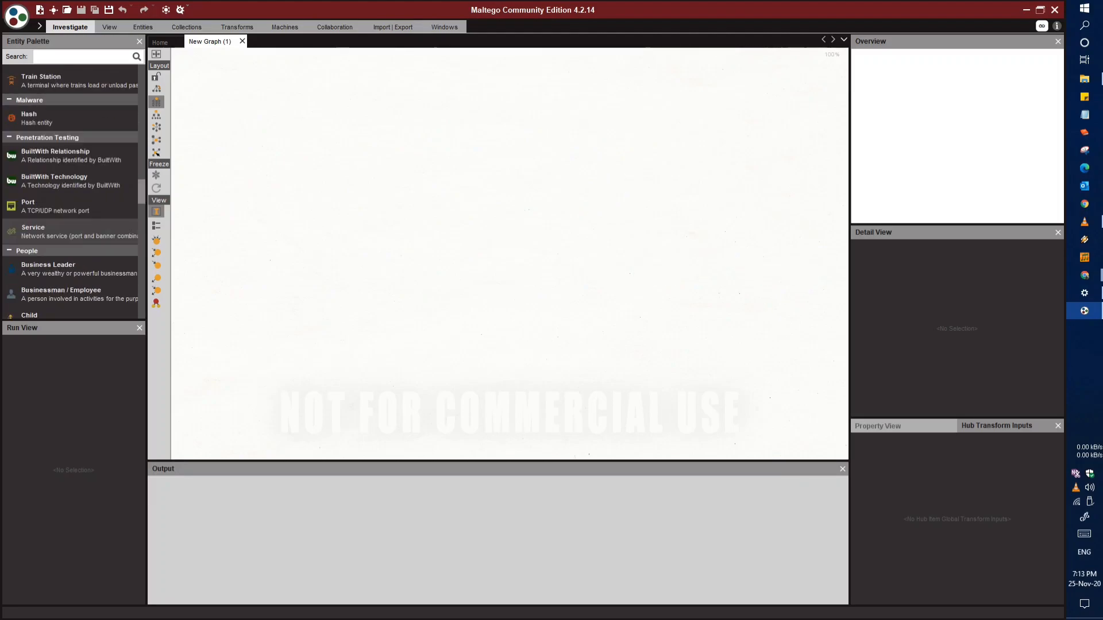
{"action": "scroll", "coordinate": [81, 190], "scroll_direction": "up", "scroll_amount": 10}
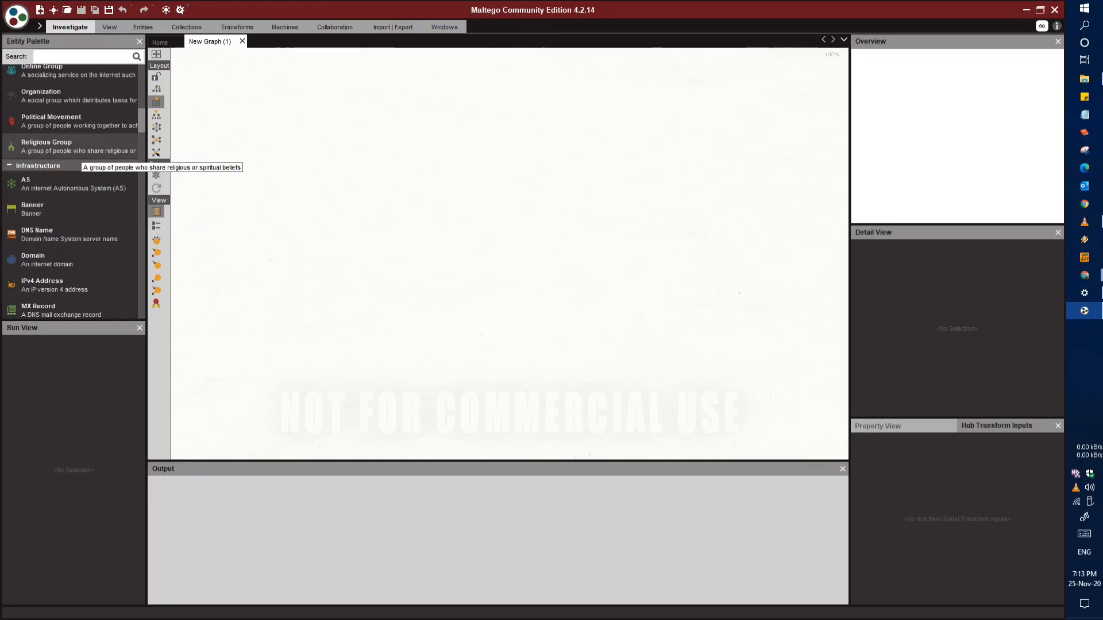
{"action": "scroll", "coordinate": [75, 173], "scroll_direction": "up", "scroll_amount": 6}
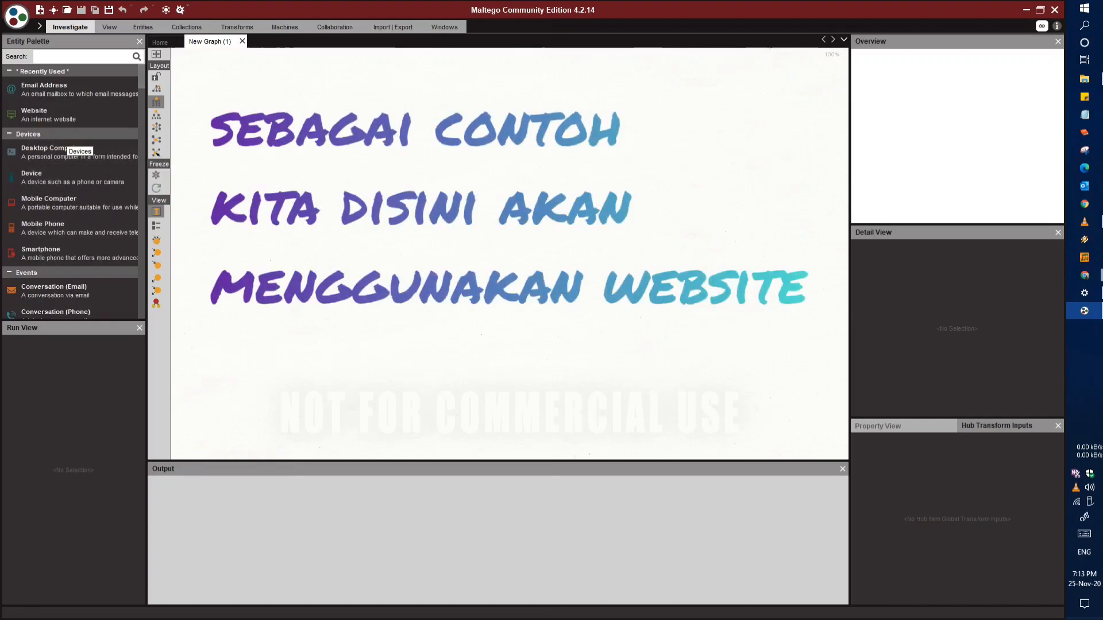
{"action": "left_click", "coordinate": [64, 120]}
{"action": "left_click_drag", "start_coordinate": [65, 119], "coordinate": [253, 137]}
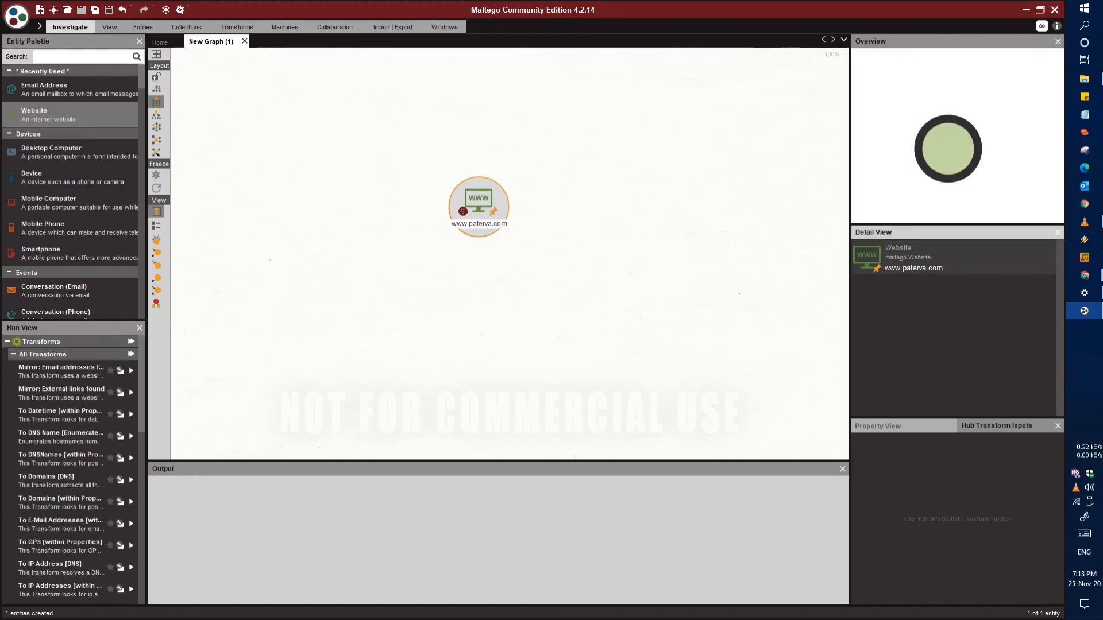
{"action": "double_click", "coordinate": [478, 201]}
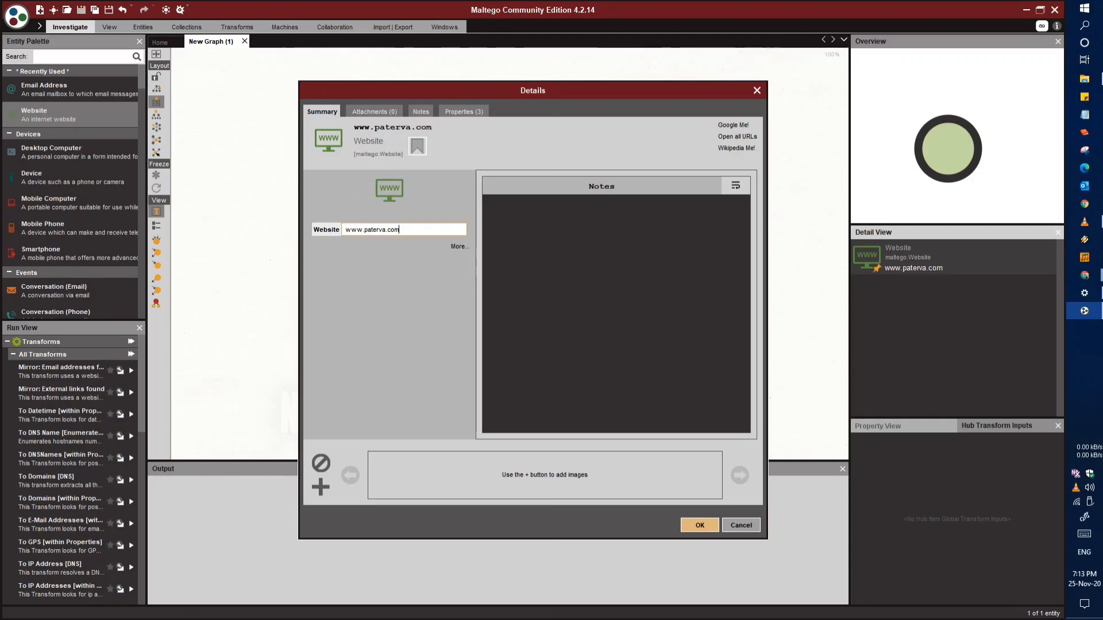
{"action": "key", "text": "ctrl+a"}
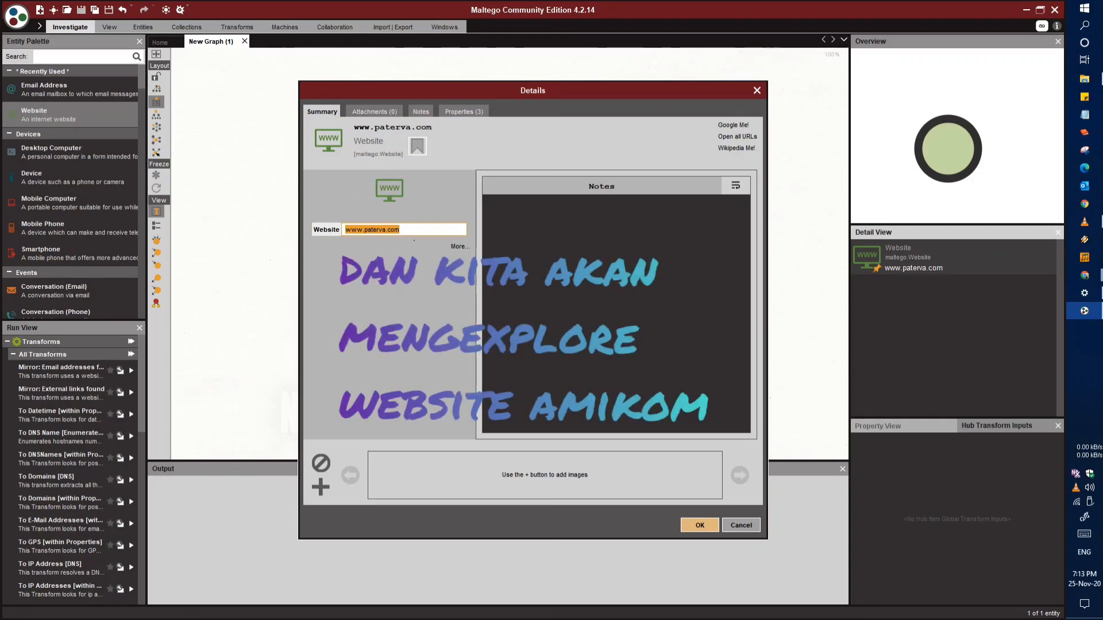
{"action": "type", "text": "www.amikom."}
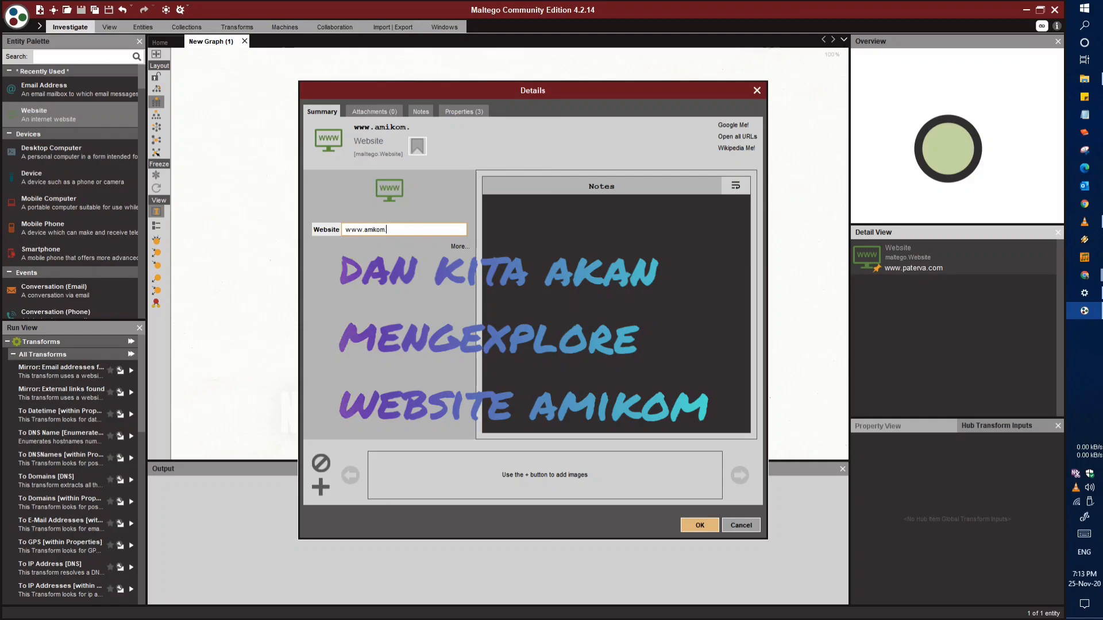
{"action": "type", "text": "ac.id"}
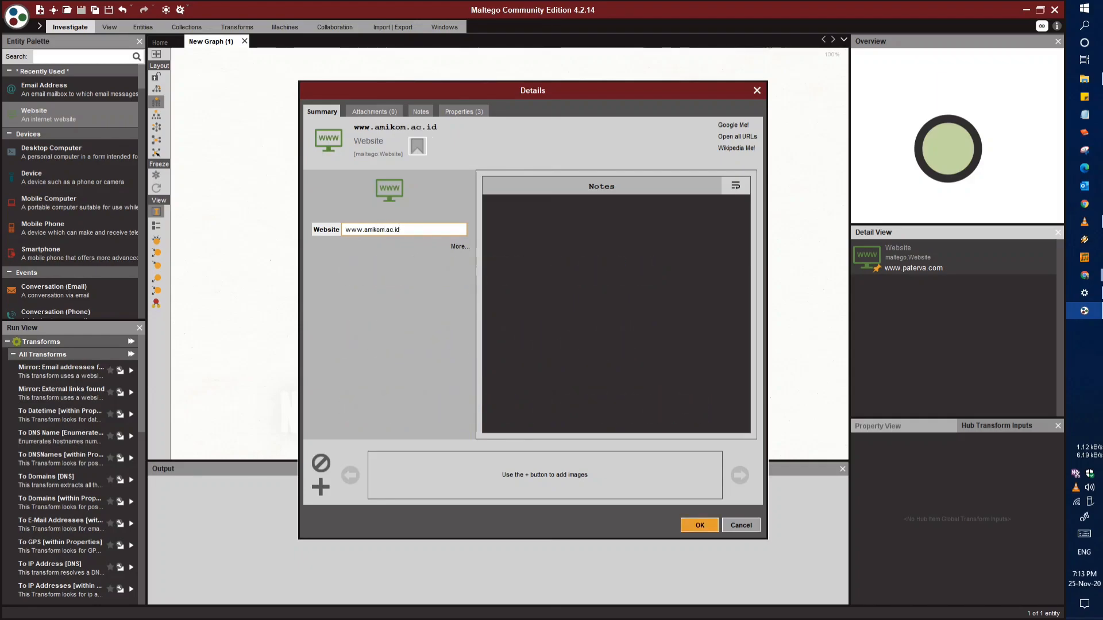
{"action": "key", "text": "Return"}
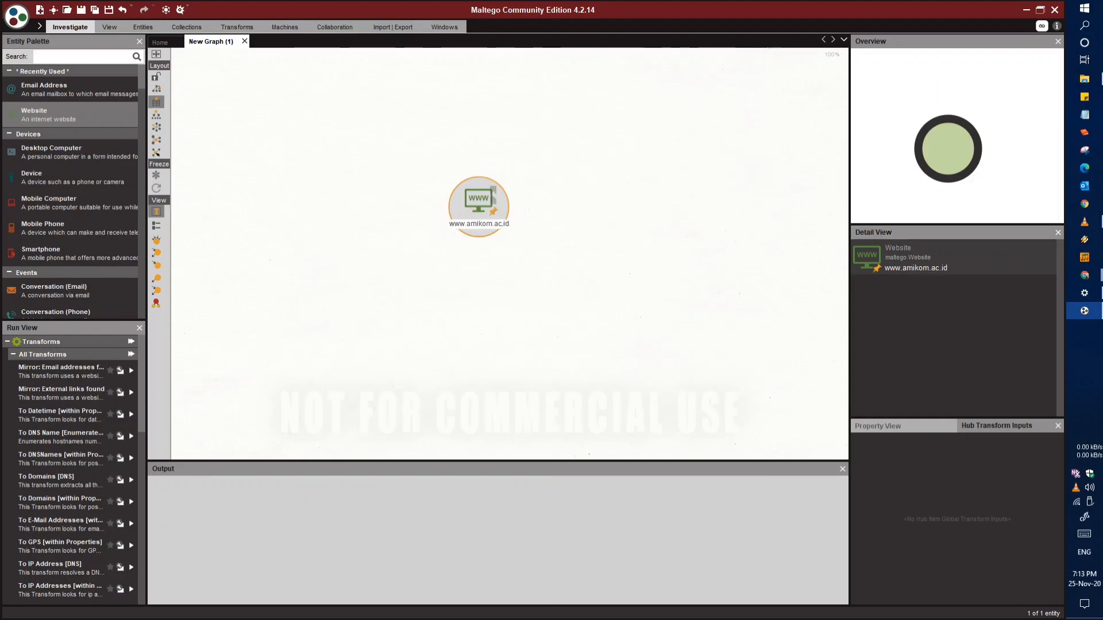
{"action": "right_click", "coordinate": [480, 205]}
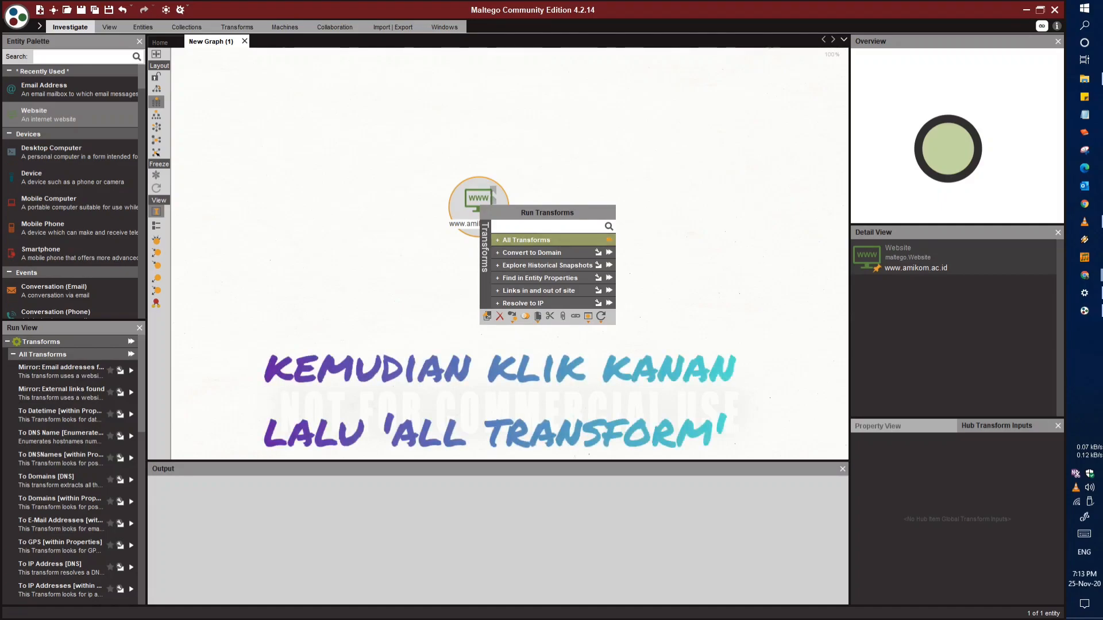
{"action": "left_click", "coordinate": [608, 239]}
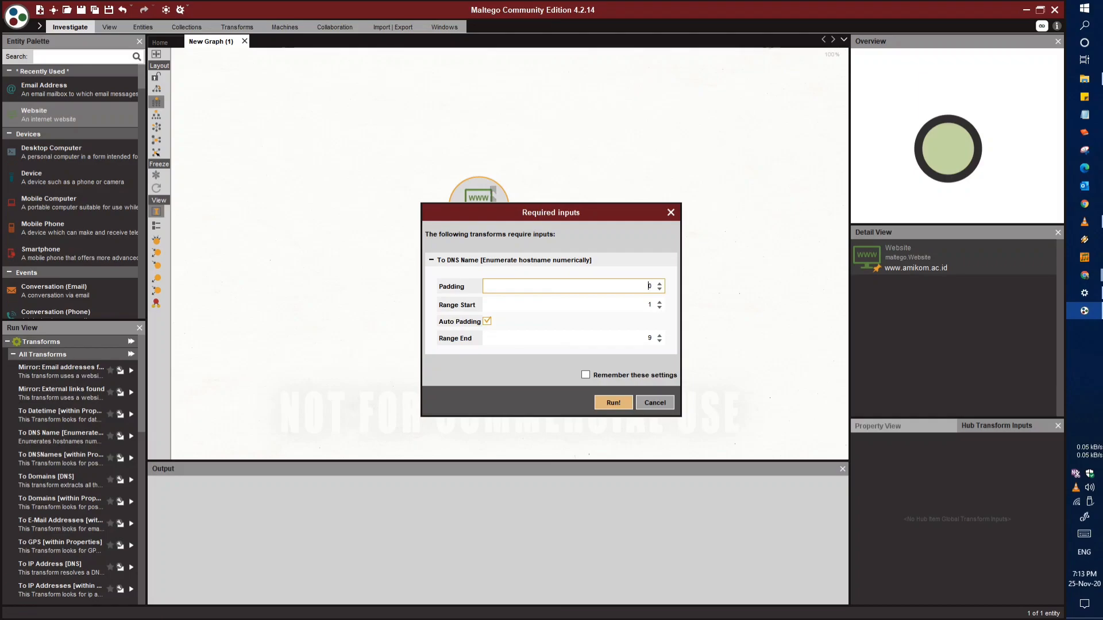
{"action": "key", "text": "Return"}
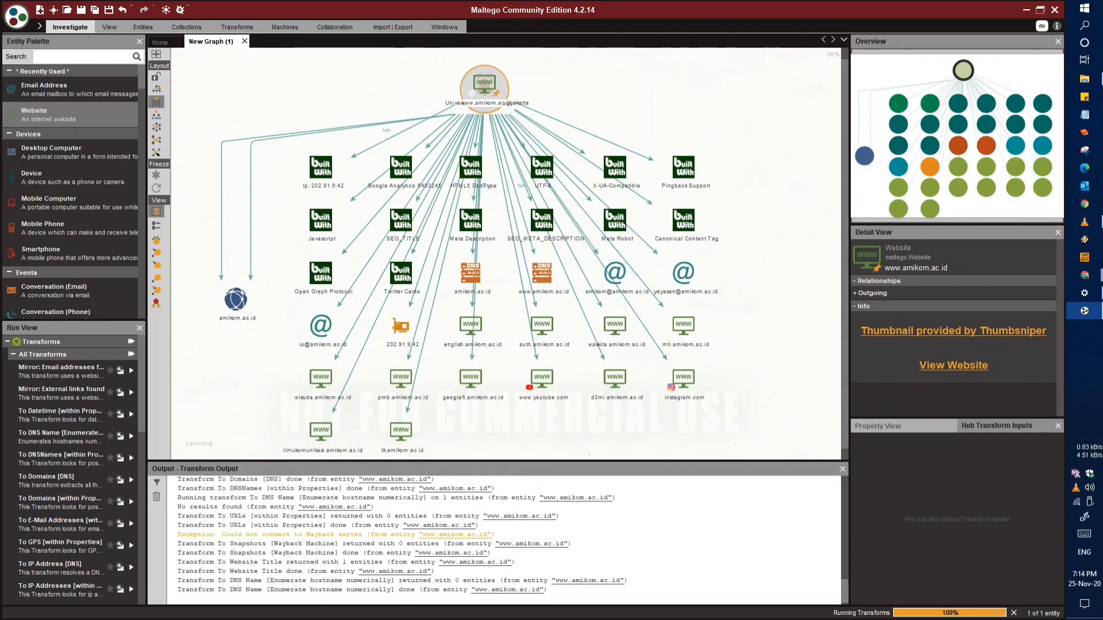
Examine the Wayback exception line in the transform output and the entities linked to the website
{"action": "left_click_drag", "start_coordinate": [177, 535], "coordinate": [492, 535]}
{"action": "left_click", "coordinate": [497, 535]}
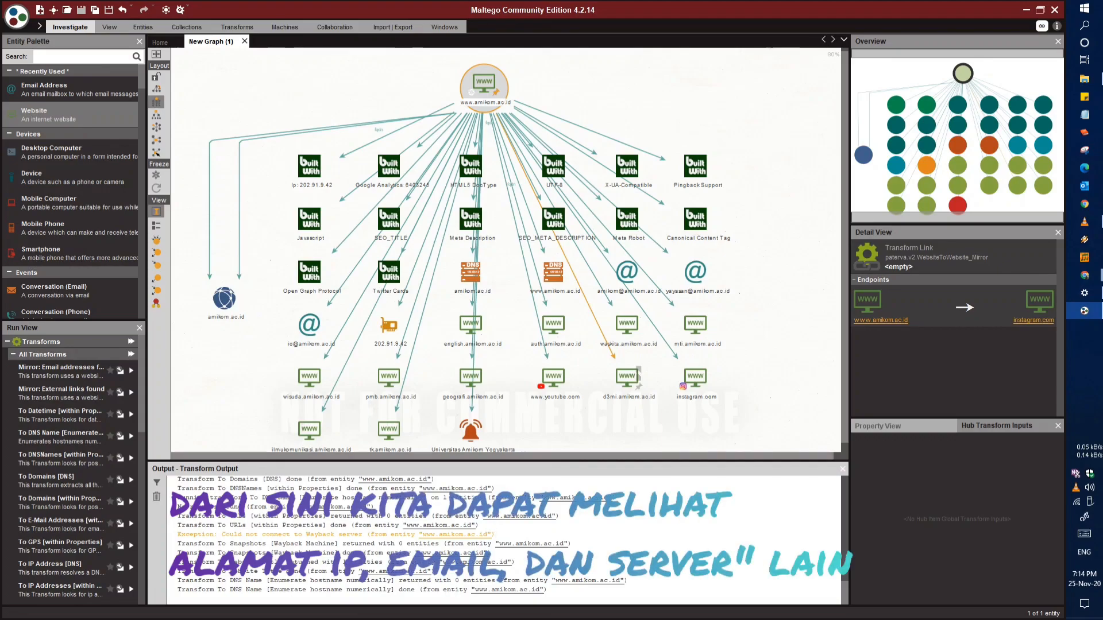
{"action": "left_click_drag", "start_coordinate": [583, 356], "coordinate": [645, 348]}
{"action": "scroll", "coordinate": [605, 303], "scroll_direction": "up", "scroll_amount": 1}
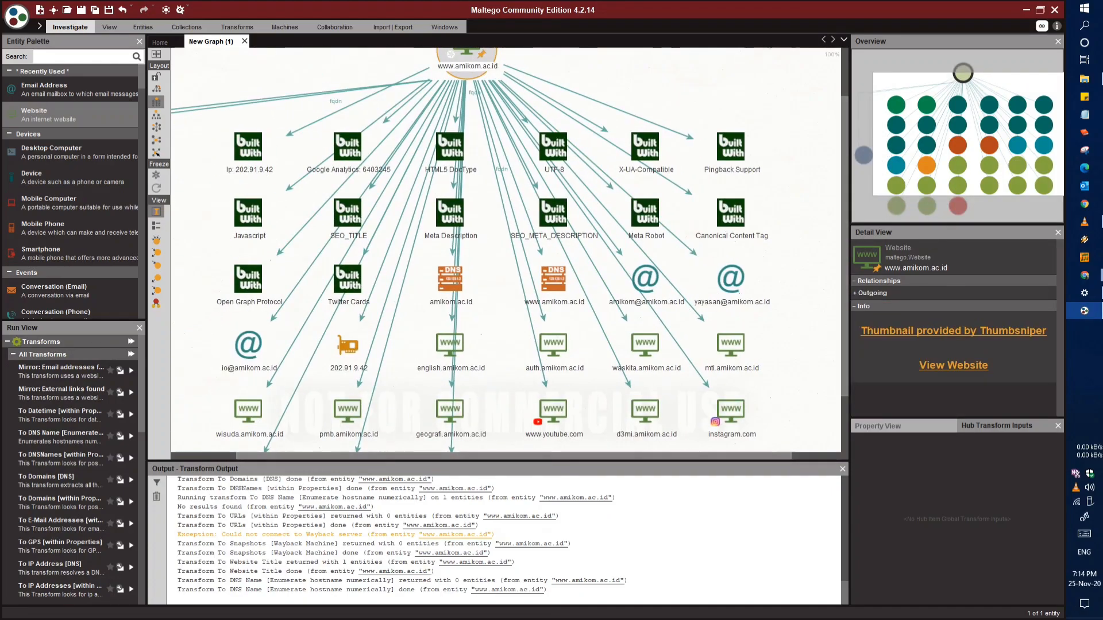
Run all transforms on the amikom.ac.id domain entity, accepting the Wayback snapshot dates 20200101 to 20201231
{"action": "left_click_drag", "start_coordinate": [249, 345], "coordinate": [406, 334]}
{"action": "left_click", "coordinate": [299, 300]}
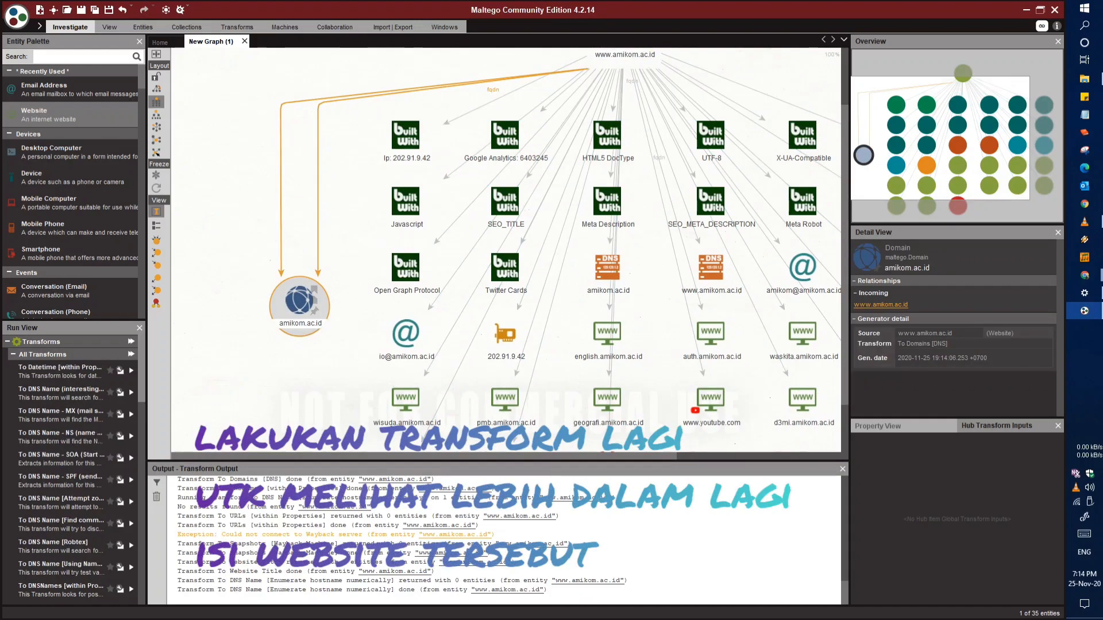
{"action": "right_click", "coordinate": [301, 302]}
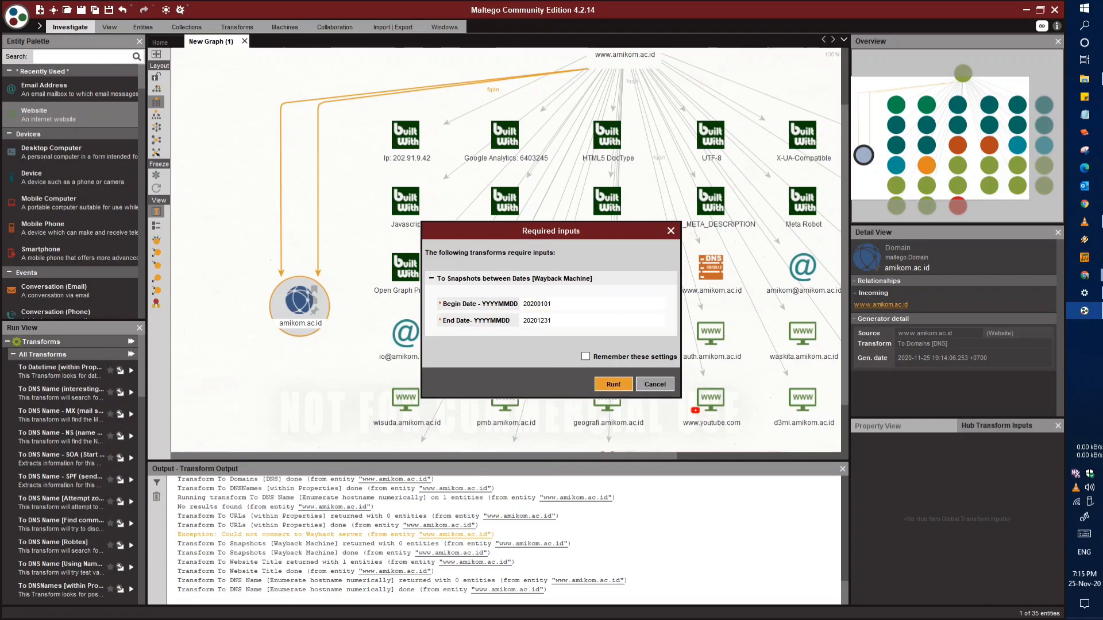
{"action": "key", "text": "Return"}
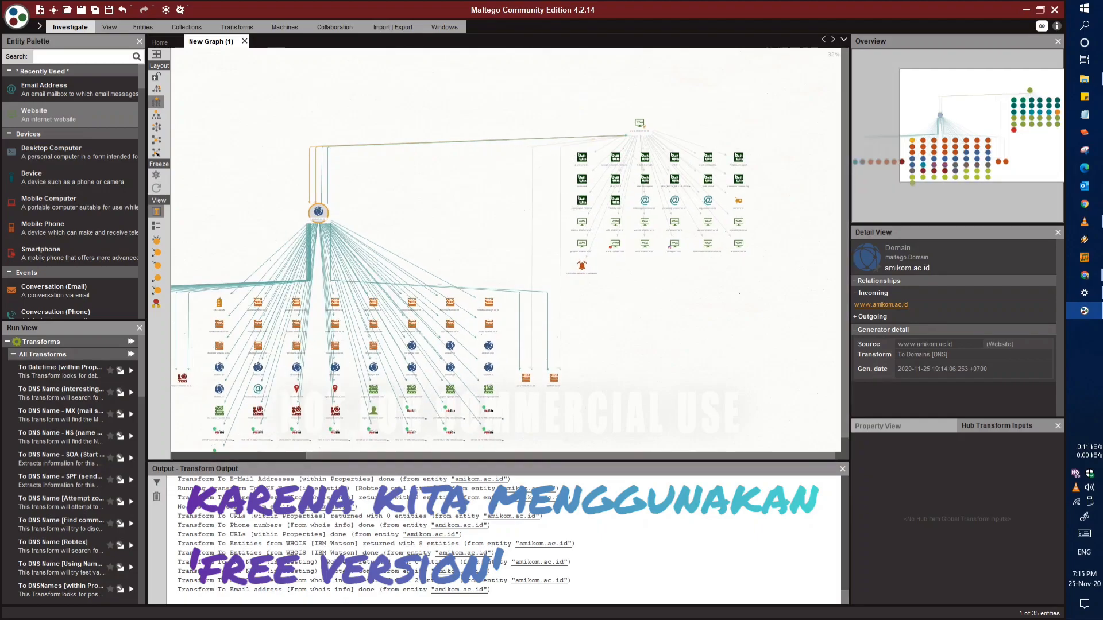
Examine the DNS, domain and mail server entities found for the amikom.ac.id domain
{"action": "left_click", "coordinate": [412, 322]}
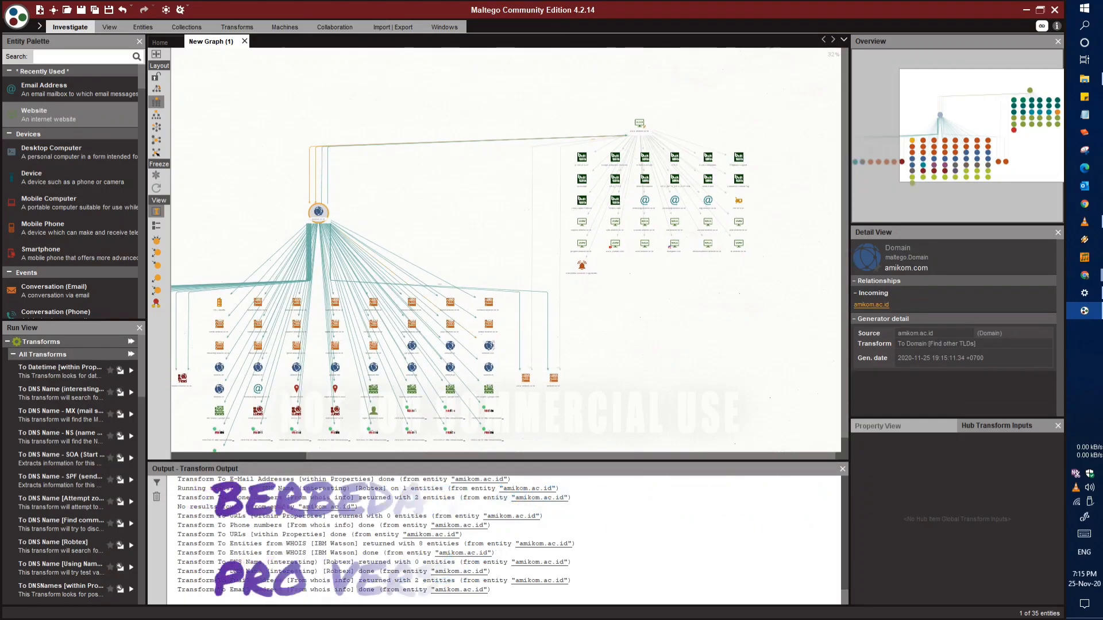
{"action": "scroll", "coordinate": [414, 321], "scroll_direction": "up", "scroll_amount": 5}
{"action": "left_click_drag", "start_coordinate": [477, 333], "coordinate": [577, 300]}
{"action": "scroll", "coordinate": [643, 293], "scroll_direction": "up", "scroll_amount": 1}
{"action": "left_click_drag", "start_coordinate": [506, 282], "coordinate": [707, 289]}
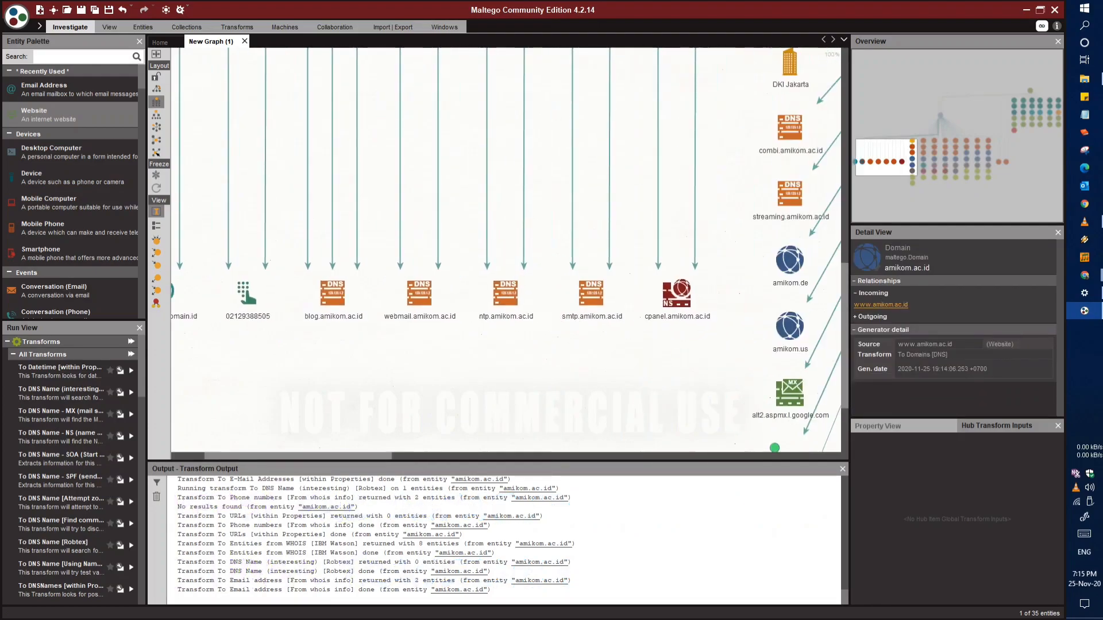
{"action": "left_click_drag", "start_coordinate": [506, 287], "coordinate": [554, 299]}
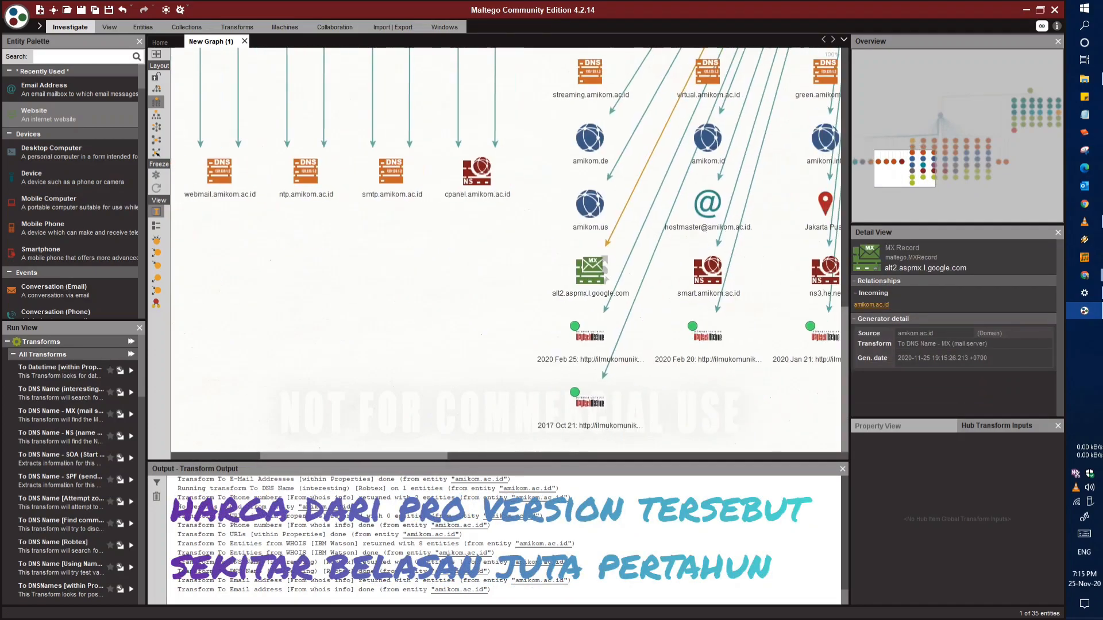
Examine the entities linked to the original website, including the details of waskita.amikom.ac.id
{"action": "left_click_drag", "start_coordinate": [402, 253], "coordinate": [344, 251]}
{"action": "left_click_drag", "start_coordinate": [517, 276], "coordinate": [335, 291]}
{"action": "left_click_drag", "start_coordinate": [620, 253], "coordinate": [438, 289]}
{"action": "left_click_drag", "start_coordinate": [677, 253], "coordinate": [413, 336]}
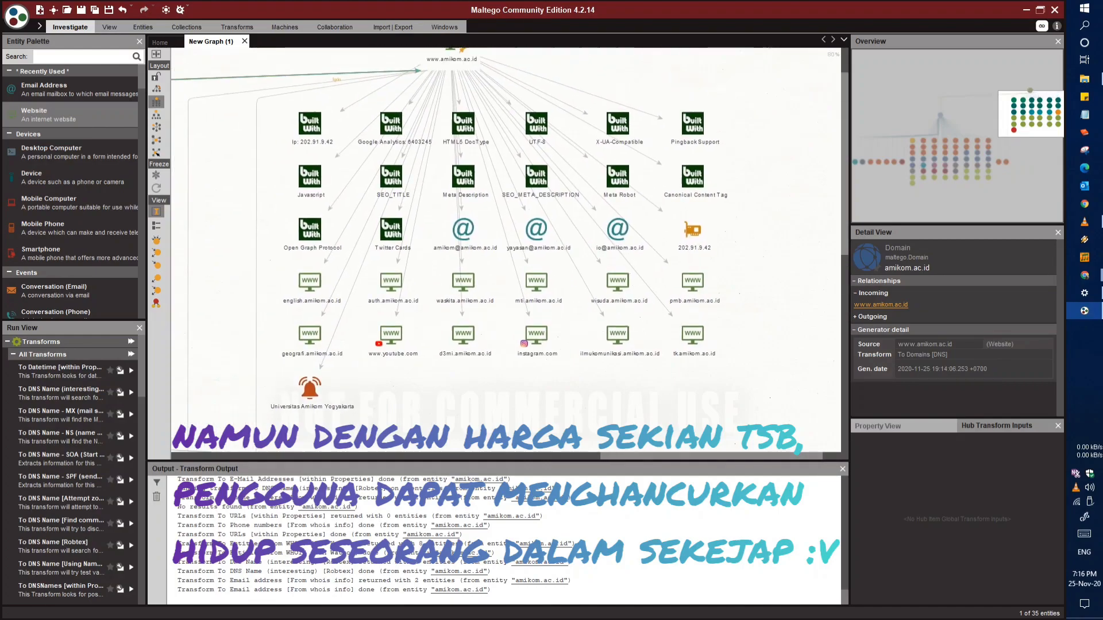
{"action": "scroll", "coordinate": [601, 311], "scroll_direction": "up", "scroll_amount": 1}
{"action": "left_click_drag", "start_coordinate": [601, 312], "coordinate": [641, 378]}
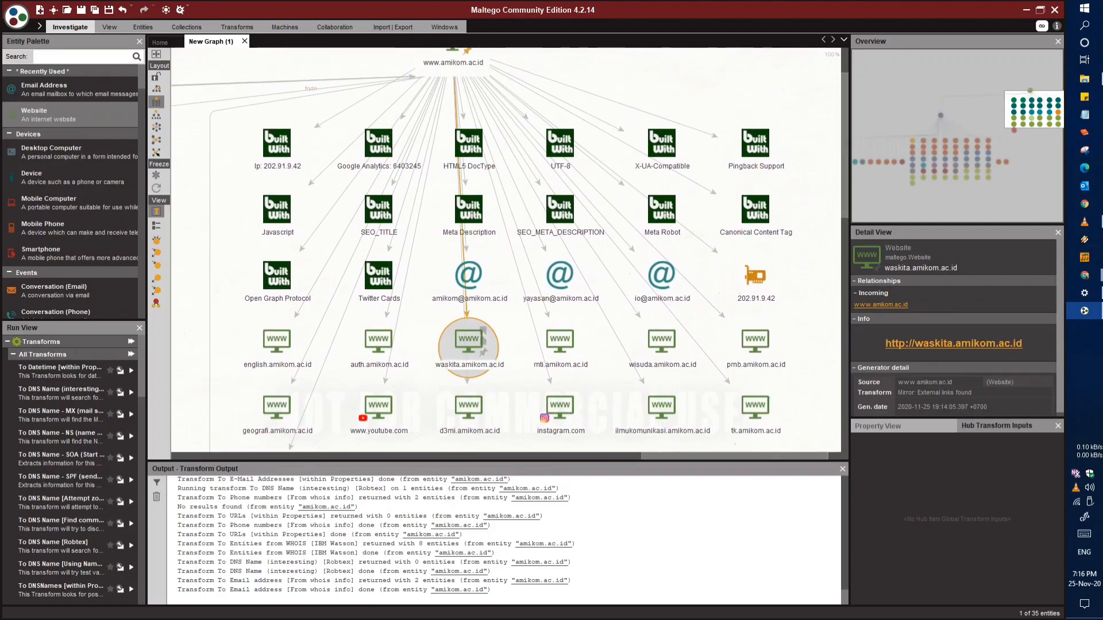
Move the waskita.amikom.ac.id website entity below the grid and run all transforms on it with padding 0, range 1 to 9 and auto padding
{"action": "left_click_drag", "start_coordinate": [560, 407], "coordinate": [542, 249]}
{"action": "left_click_drag", "start_coordinate": [451, 187], "coordinate": [431, 242]}
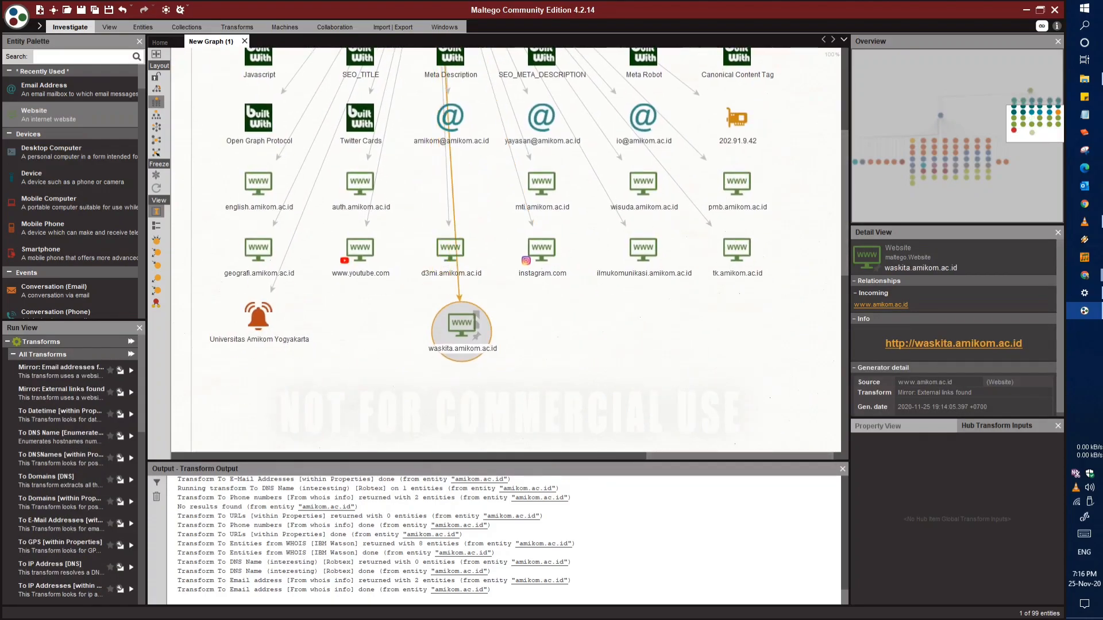
{"action": "right_click", "coordinate": [465, 329]}
{"action": "left_click", "coordinate": [594, 363]}
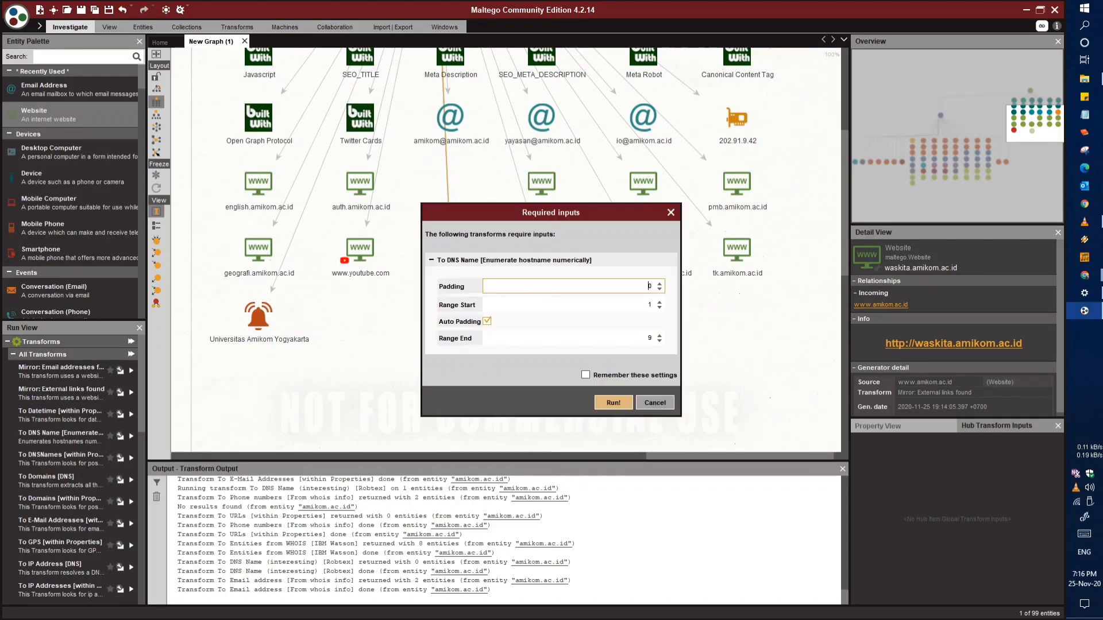
{"action": "left_click", "coordinate": [612, 403]}
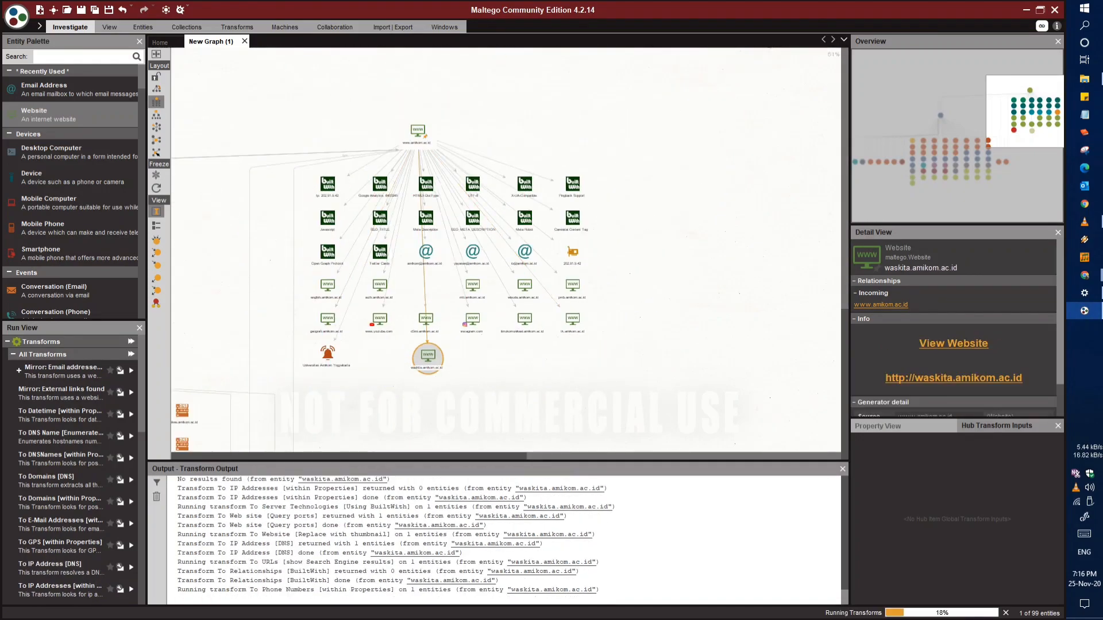
Examine the technology, website, DNS, IP address and title entities found for waskita.amikom.ac.id
{"action": "scroll", "coordinate": [343, 319], "scroll_direction": "up", "scroll_amount": 2}
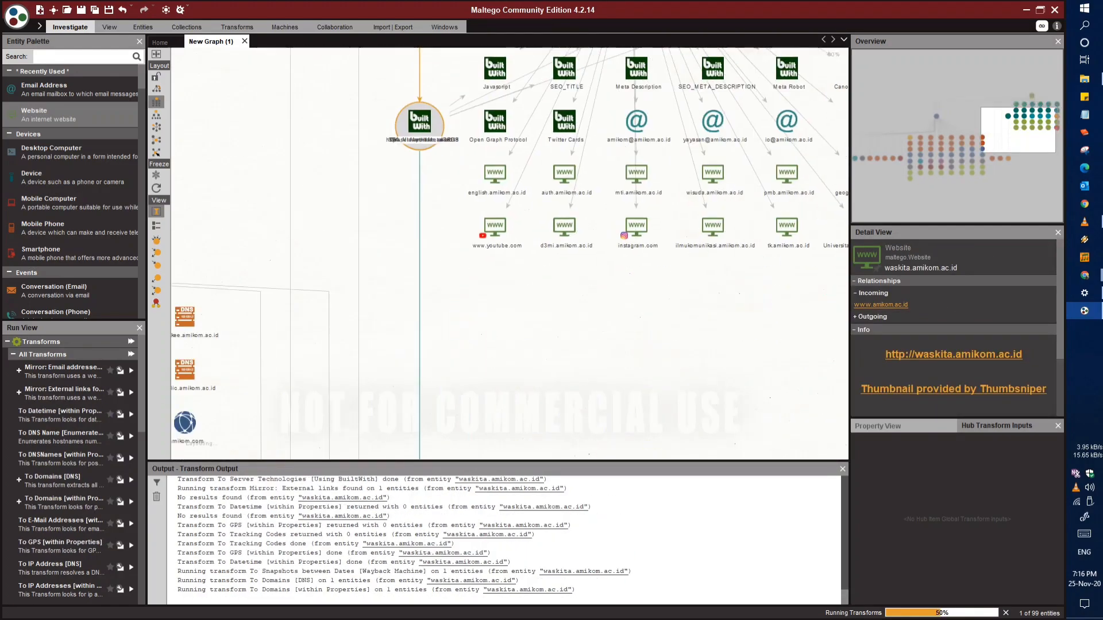
{"action": "left_click", "coordinate": [530, 364]}
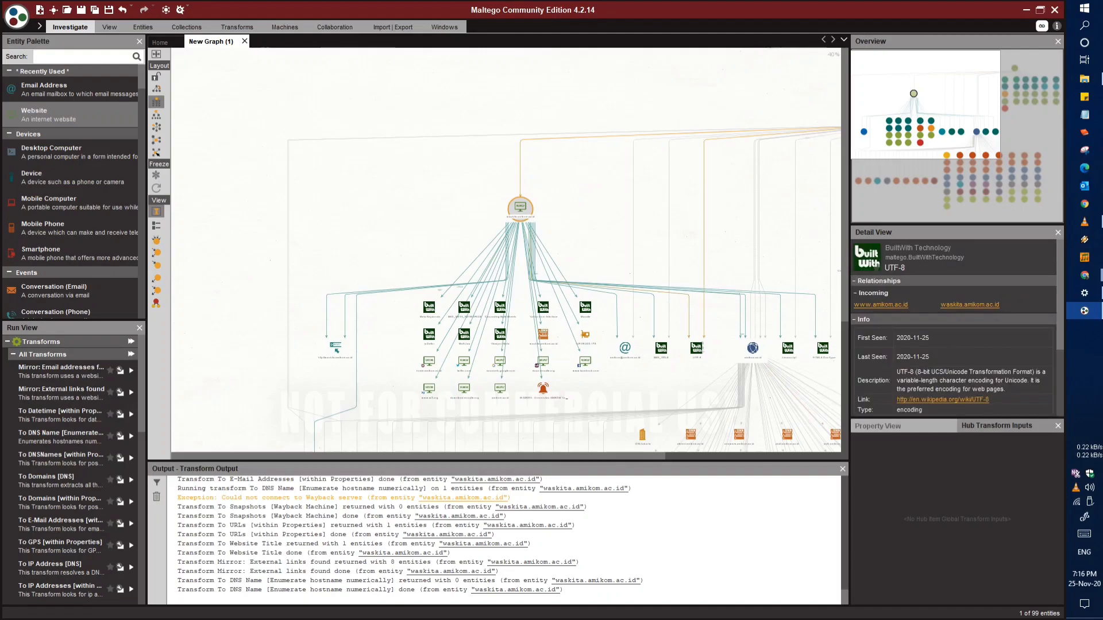
{"action": "left_click_drag", "start_coordinate": [430, 370], "coordinate": [469, 214]}
{"action": "scroll", "coordinate": [451, 357], "scroll_direction": "up", "scroll_amount": 5}
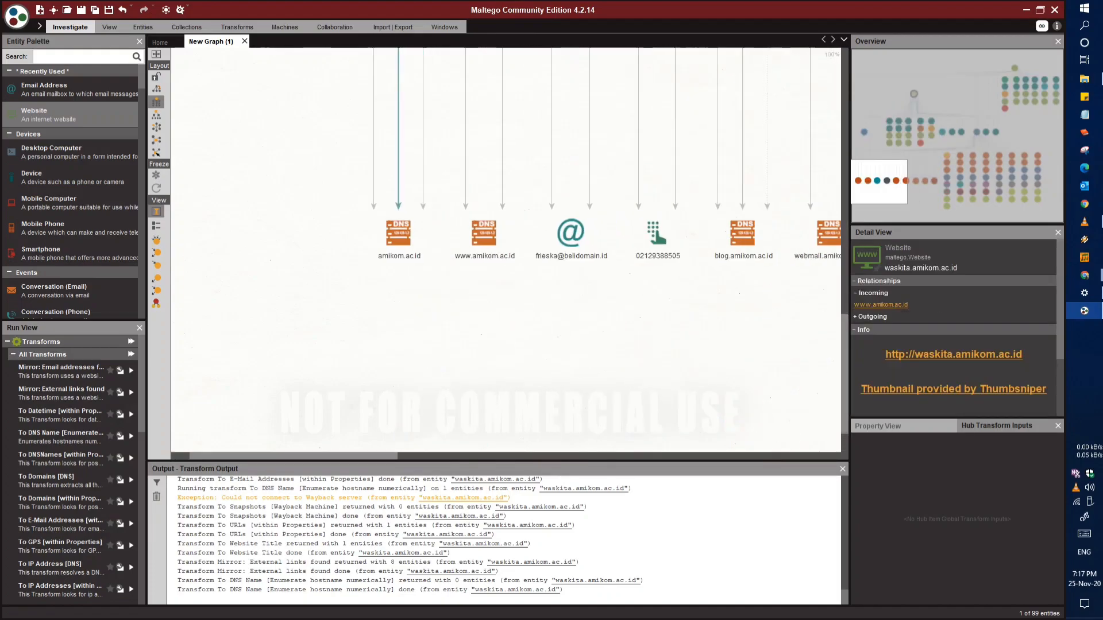
{"action": "scroll", "coordinate": [545, 371], "scroll_direction": "down", "scroll_amount": 2}
{"action": "left_click_drag", "start_coordinate": [534, 67], "coordinate": [193, 371]}
{"action": "scroll", "coordinate": [493, 328], "scroll_direction": "up", "scroll_amount": 3}
{"action": "scroll", "coordinate": [517, 321], "scroll_direction": "down", "scroll_amount": 1}
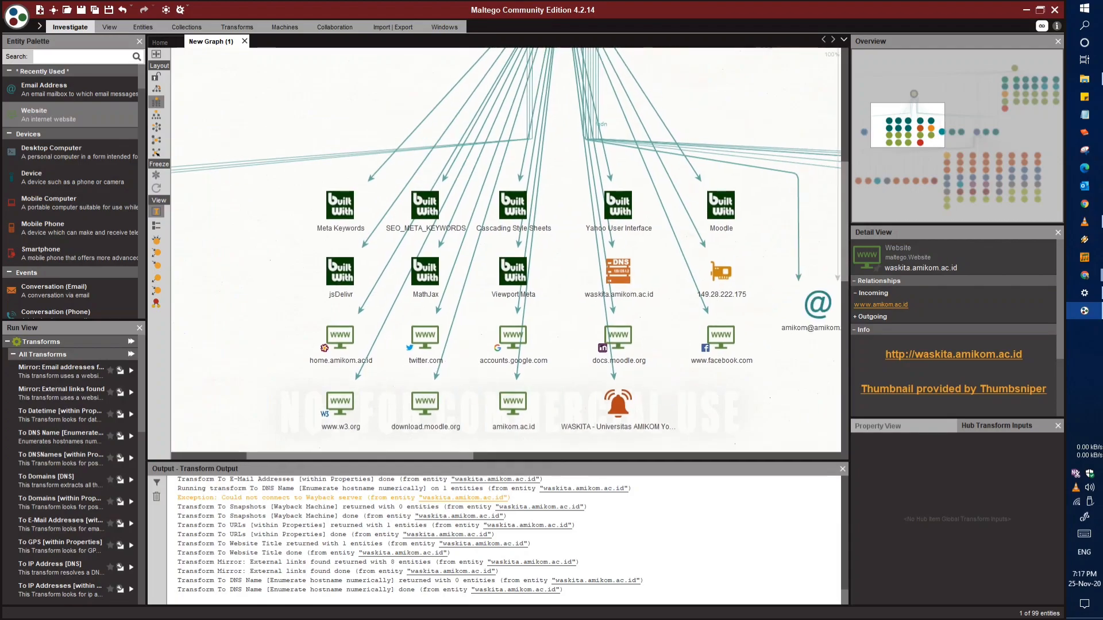
{"action": "left_click_drag", "start_coordinate": [517, 190], "coordinate": [356, 249]}
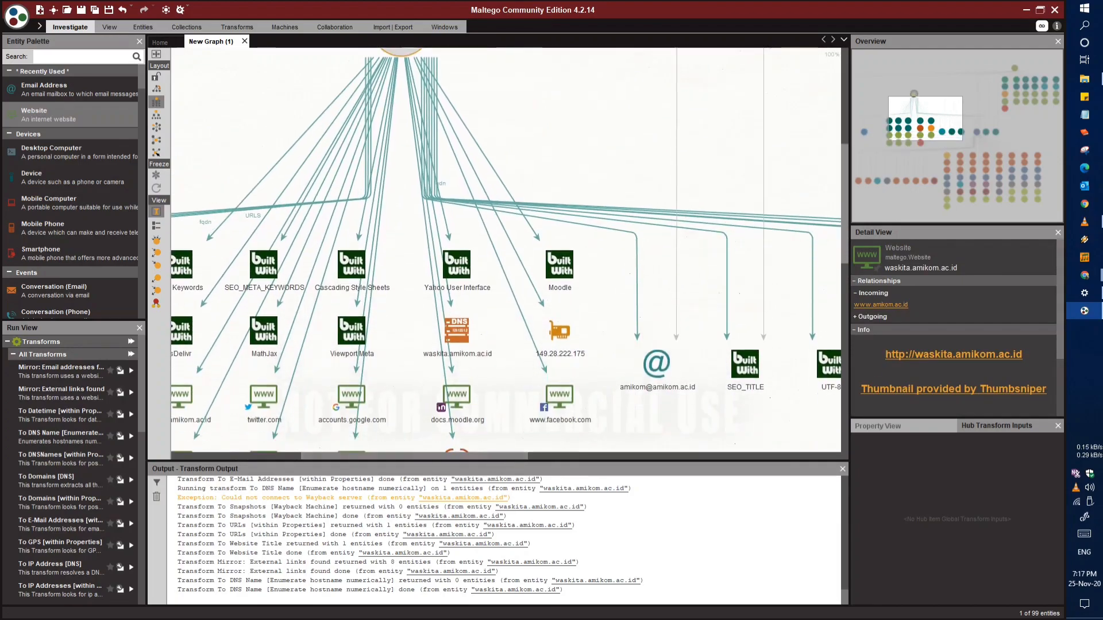
Examine the links running from waskita.amikom.ac.id to the shared technologies, the amikom.ac.id domain and its DNS entities
{"action": "left_click_drag", "start_coordinate": [505, 258], "coordinate": [389, 228]}
{"action": "left_click_drag", "start_coordinate": [677, 264], "coordinate": [390, 239]}
{"action": "left_click_drag", "start_coordinate": [737, 307], "coordinate": [523, 382]}
{"action": "left_click_drag", "start_coordinate": [710, 138], "coordinate": [636, 52]}
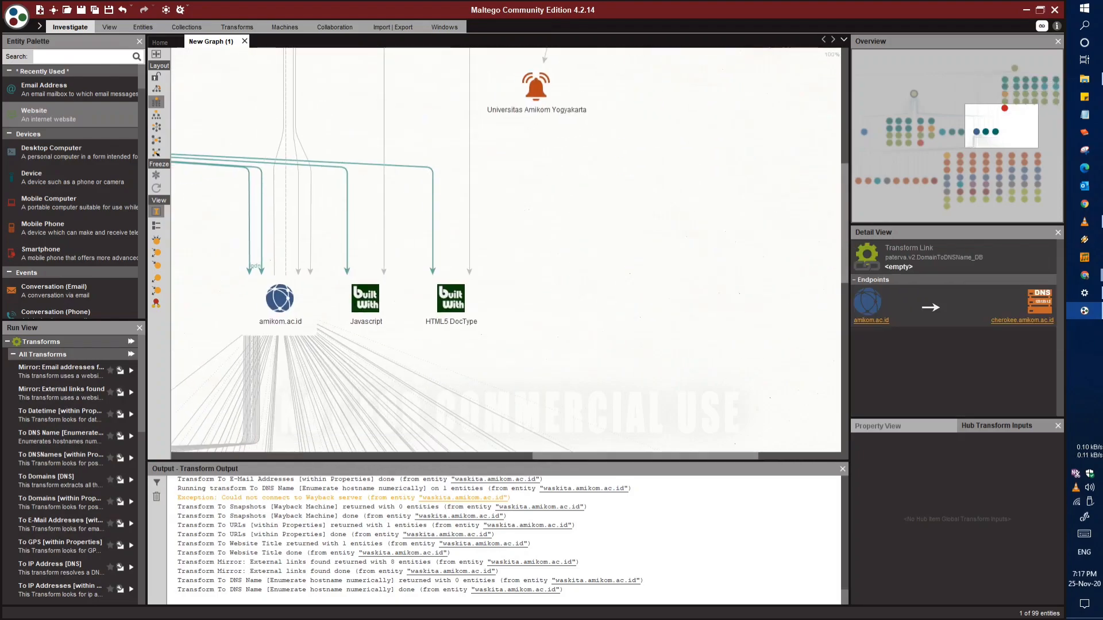
{"action": "left_click_drag", "start_coordinate": [488, 368], "coordinate": [619, 161]}
{"action": "left_click_drag", "start_coordinate": [726, 433], "coordinate": [537, 332]}
{"action": "left_click_drag", "start_coordinate": [303, 398], "coordinate": [556, 323]}
{"action": "left_click_drag", "start_coordinate": [322, 324], "coordinate": [340, 233]}
{"action": "left_click_drag", "start_coordinate": [512, 287], "coordinate": [722, 179]}
{"action": "left_click_drag", "start_coordinate": [242, 189], "coordinate": [827, 358]}
{"action": "left_click_drag", "start_coordinate": [406, 230], "coordinate": [596, 249]}
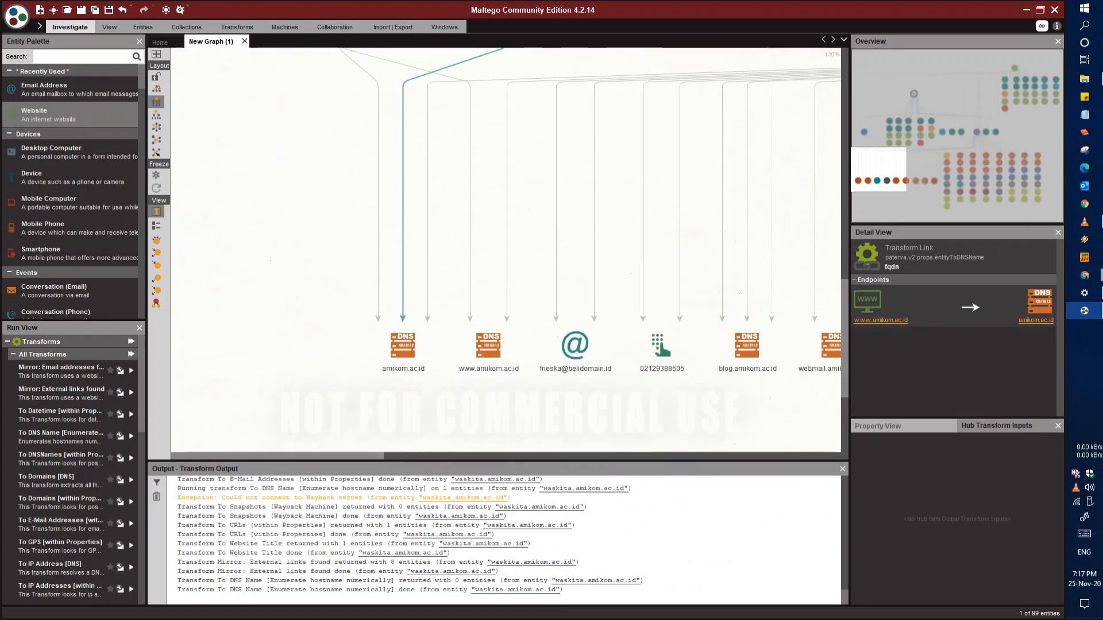
{"action": "left_click_drag", "start_coordinate": [494, 172], "coordinate": [511, 349]}
{"action": "left_click_drag", "start_coordinate": [575, 173], "coordinate": [509, 322]}
{"action": "right_click", "coordinate": [413, 229]}
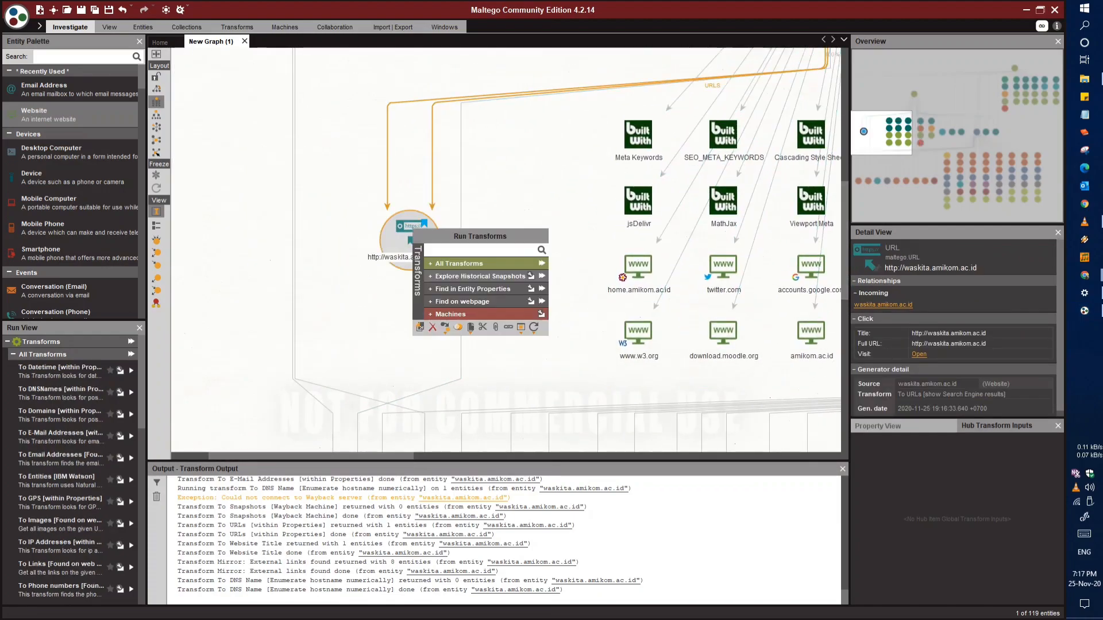
{"action": "left_click", "coordinate": [542, 264]}
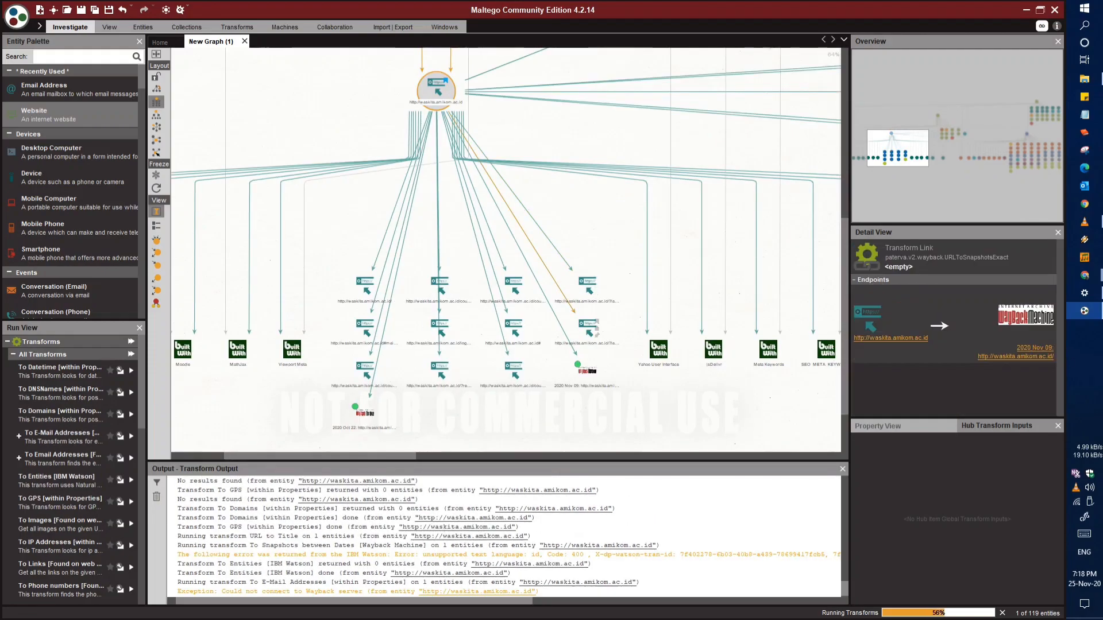
{"action": "scroll", "coordinate": [563, 323], "scroll_direction": "up", "scroll_amount": 3}
{"action": "left_click_drag", "start_coordinate": [396, 352], "coordinate": [576, 224]}
{"action": "scroll", "coordinate": [432, 368], "scroll_direction": "down", "scroll_amount": 3}
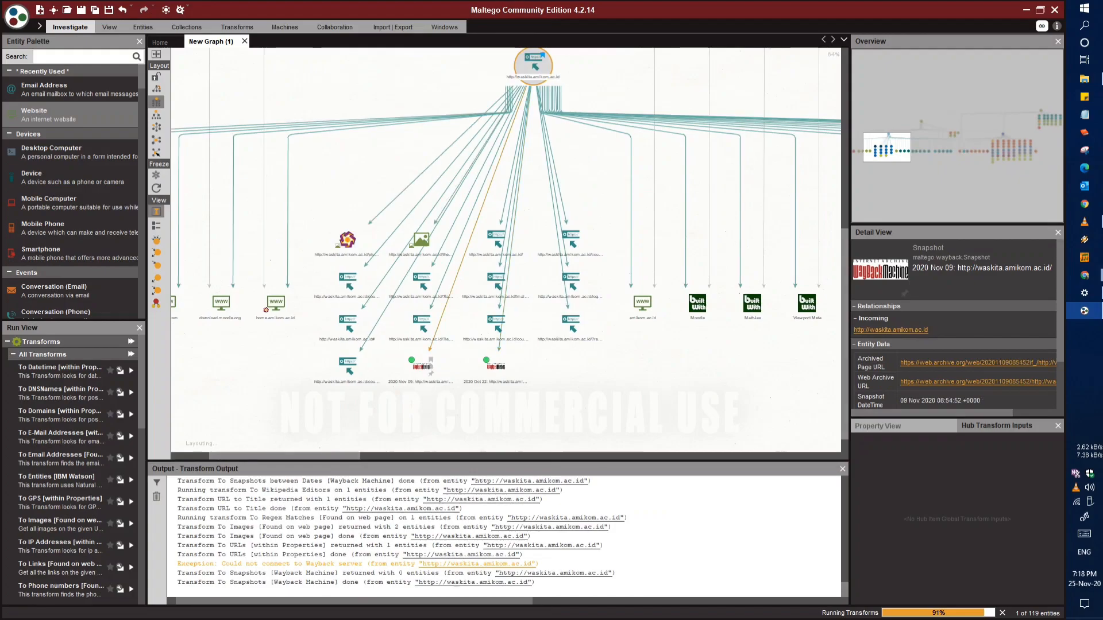
{"action": "scroll", "coordinate": [477, 270], "scroll_direction": "up", "scroll_amount": 2}
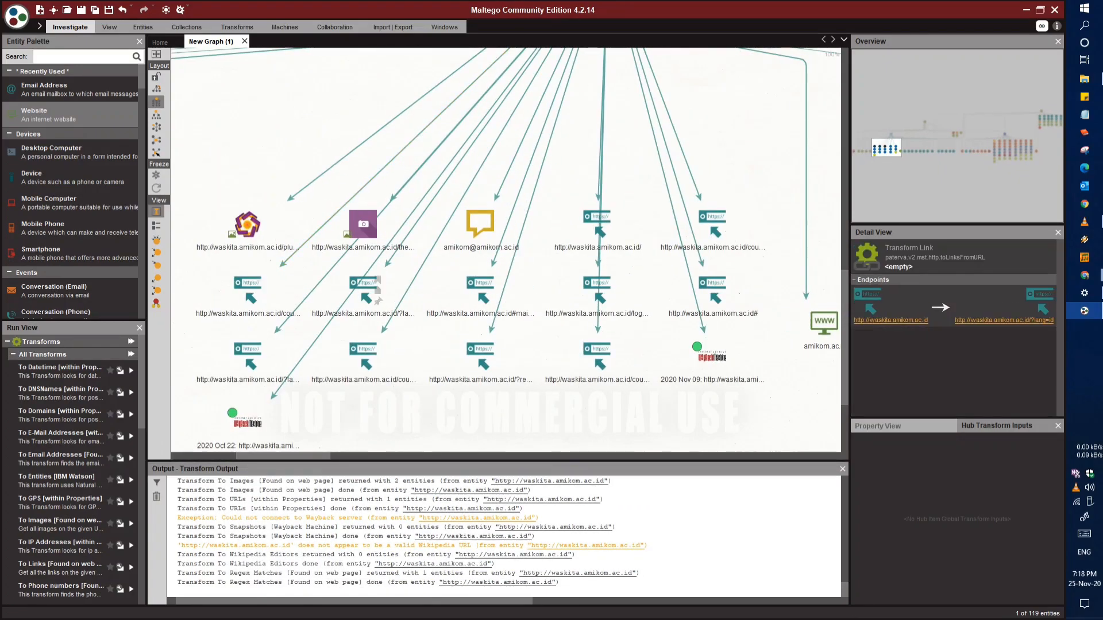
{"action": "left_click_drag", "start_coordinate": [428, 279], "coordinate": [745, 260]}
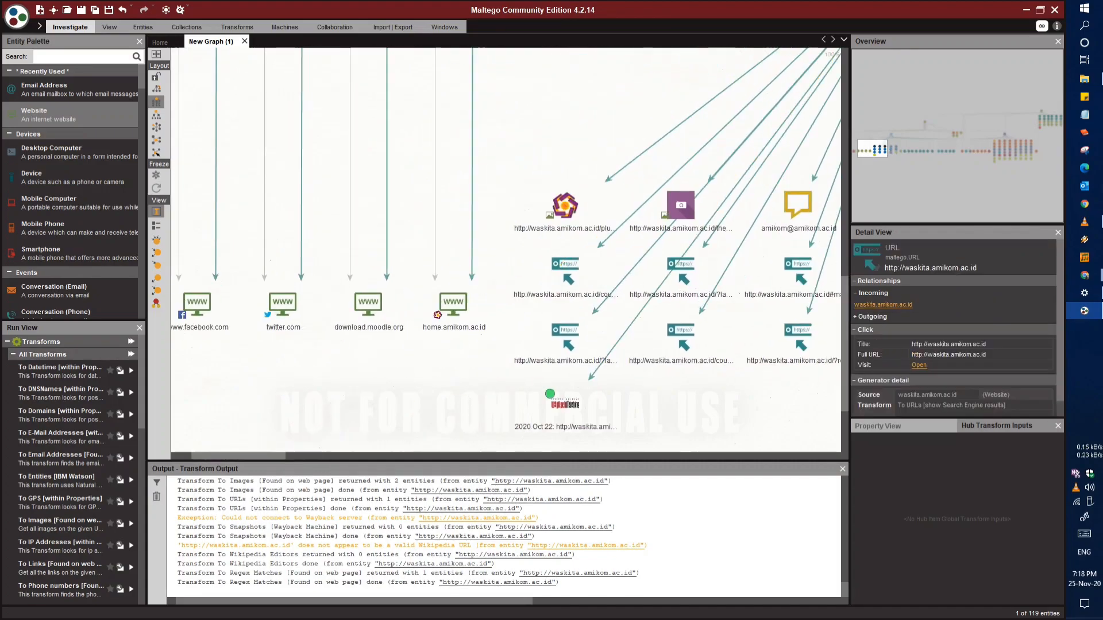
{"action": "left_click_drag", "start_coordinate": [629, 252], "coordinate": [520, 311]}
{"action": "left_click_drag", "start_coordinate": [689, 189], "coordinate": [346, 340]}
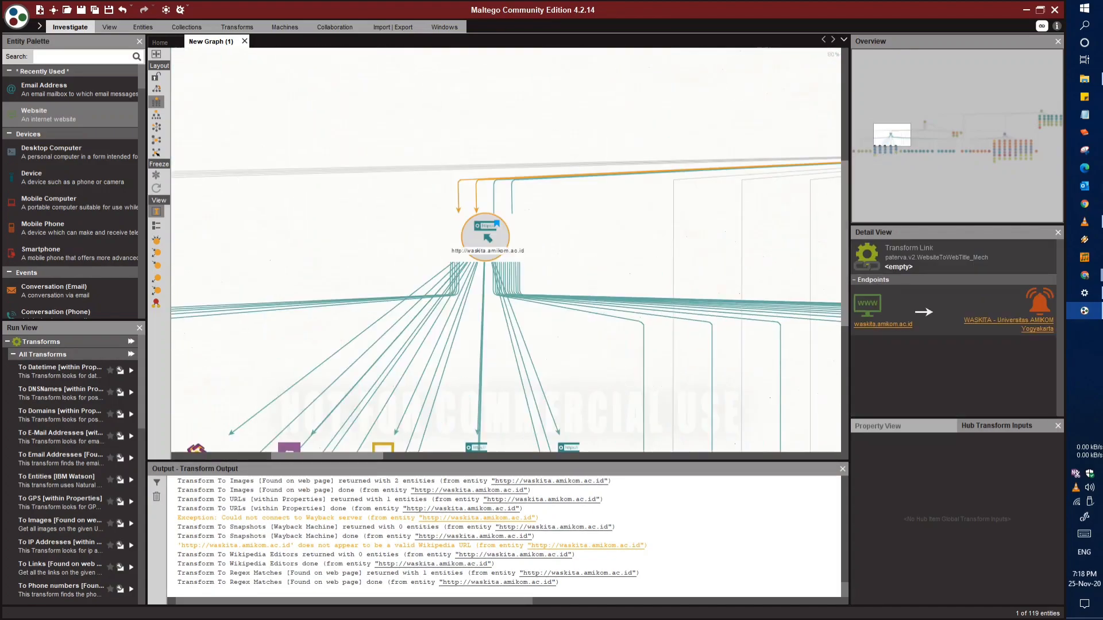
Trace the links from the waskita.amikom.ac.id website to its technology and e-mail entities
{"action": "left_click_drag", "start_coordinate": [661, 299], "coordinate": [300, 265]}
{"action": "left_click_drag", "start_coordinate": [505, 167], "coordinate": [369, 307]}
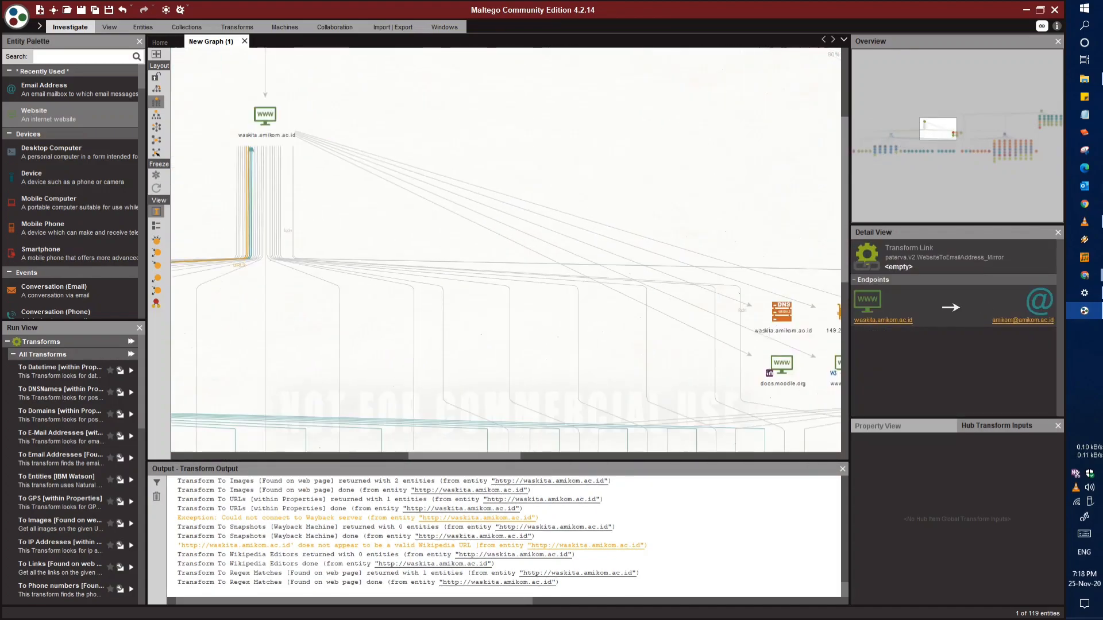
{"action": "left_click_drag", "start_coordinate": [517, 322], "coordinate": [369, 214]}
{"action": "left_click_drag", "start_coordinate": [482, 247], "coordinate": [369, 270]}
{"action": "left_click_drag", "start_coordinate": [517, 287], "coordinate": [444, 232]}
{"action": "left_click_drag", "start_coordinate": [488, 275], "coordinate": [396, 258]}
{"action": "left_click_drag", "start_coordinate": [591, 247], "coordinate": [343, 297]}
{"action": "left_click_drag", "start_coordinate": [586, 322], "coordinate": [479, 235]}
{"action": "left_click_drag", "start_coordinate": [723, 302], "coordinate": [809, 299]}
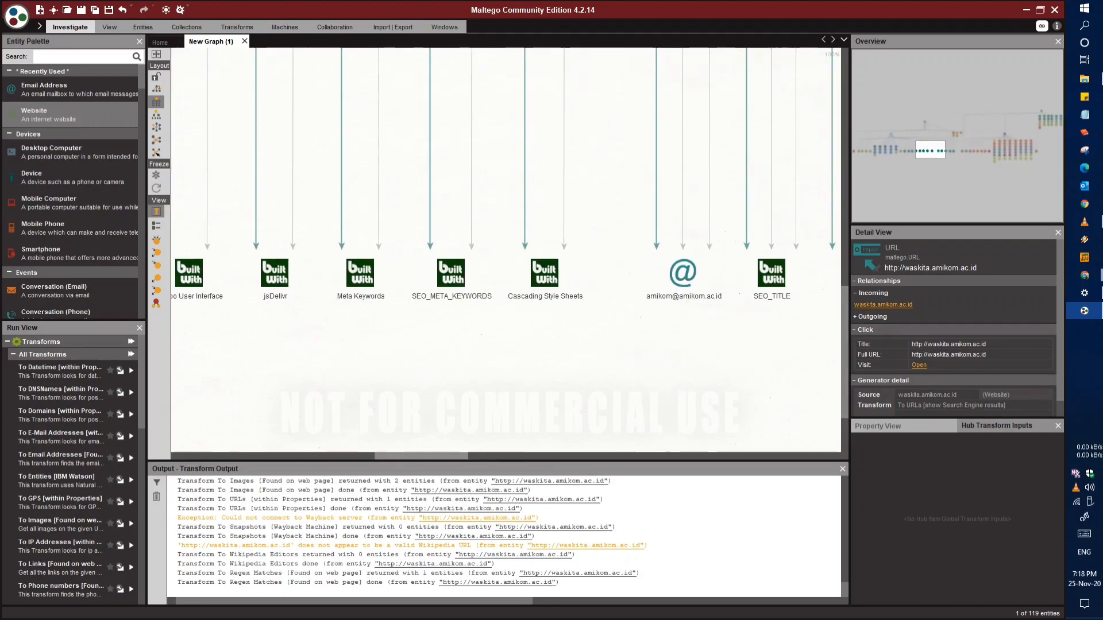
Review the URL's result group again and select its e-mail phrase entity to inspect the match details
{"action": "scroll", "coordinate": [529, 430], "scroll_direction": "up", "scroll_amount": 1}
{"action": "left_click_drag", "start_coordinate": [529, 430], "coordinate": [538, 412]}
{"action": "left_click_drag", "start_coordinate": [424, 415], "coordinate": [492, 346]}
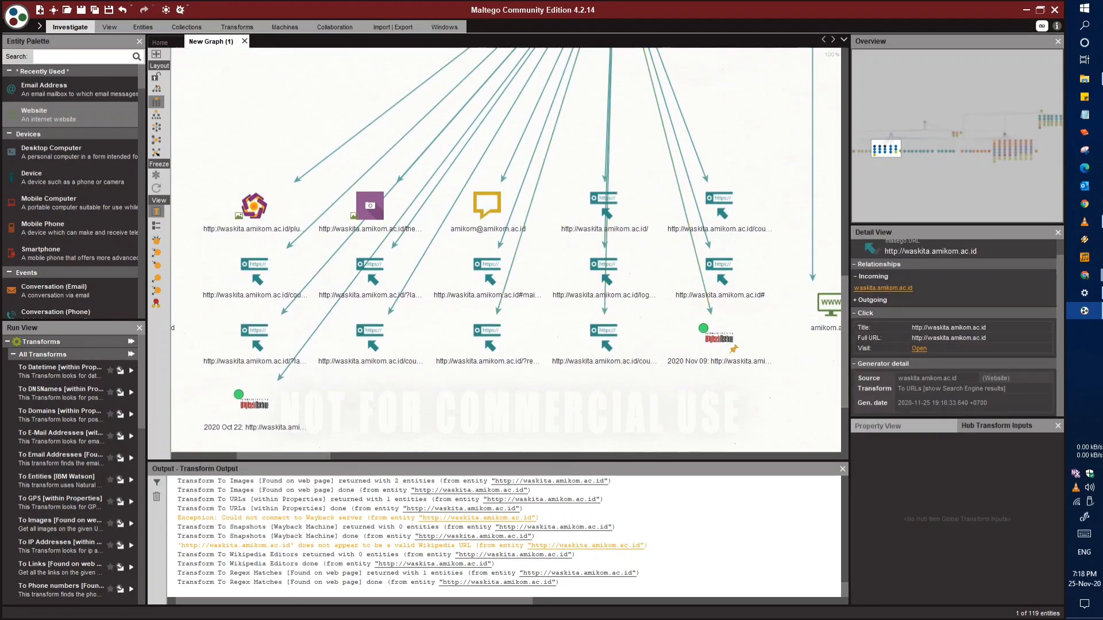
{"action": "left_click_drag", "start_coordinate": [339, 350], "coordinate": [585, 396]}
{"action": "scroll", "coordinate": [779, 278], "scroll_direction": "down", "scroll_amount": 1}
{"action": "scroll", "coordinate": [586, 397], "scroll_direction": "down", "scroll_amount": 1}
{"action": "left_click_drag", "start_coordinate": [722, 321], "coordinate": [448, 325]}
{"action": "left_click_drag", "start_coordinate": [635, 327], "coordinate": [435, 331]}
{"action": "scroll", "coordinate": [581, 352], "scroll_direction": "up", "scroll_amount": 1}
{"action": "left_click", "coordinate": [463, 288]}
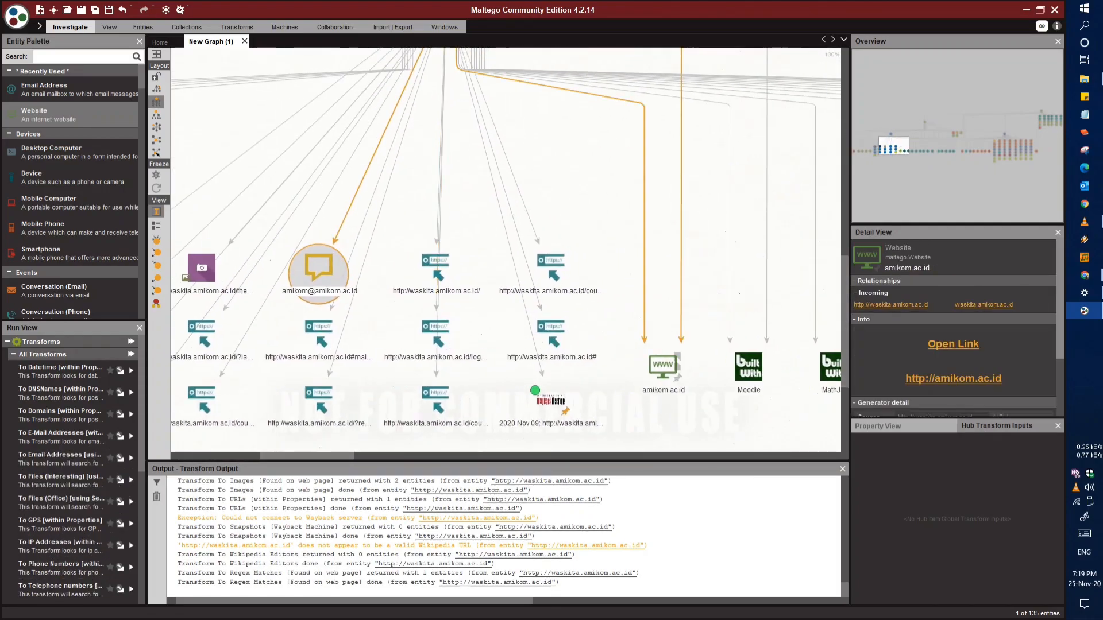
Run all transforms on the docs.moodle.org website entity with padding 0, range 1 to 9 and auto padding
{"action": "scroll", "coordinate": [638, 394], "scroll_direction": "down", "scroll_amount": 2}
{"action": "left_click_drag", "start_coordinate": [689, 368], "coordinate": [190, 446]}
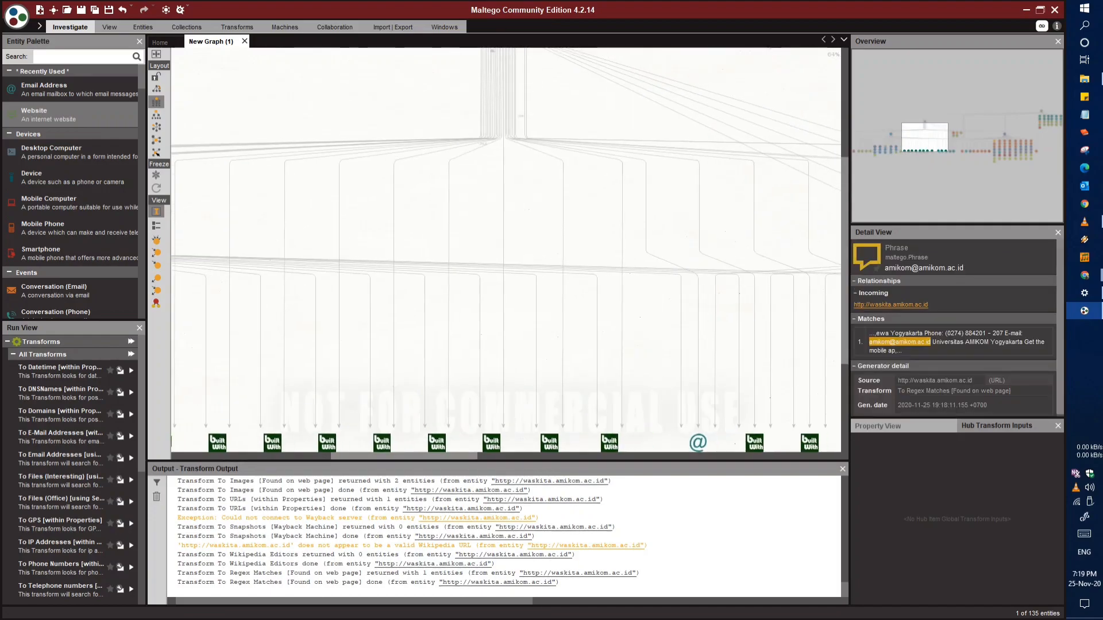
{"action": "left_click_drag", "start_coordinate": [660, 298], "coordinate": [402, 397]}
{"action": "scroll", "coordinate": [695, 388], "scroll_direction": "up", "scroll_amount": 1}
{"action": "scroll", "coordinate": [726, 298], "scroll_direction": "up", "scroll_amount": 1}
{"action": "left_click_drag", "start_coordinate": [741, 356], "coordinate": [587, 313]}
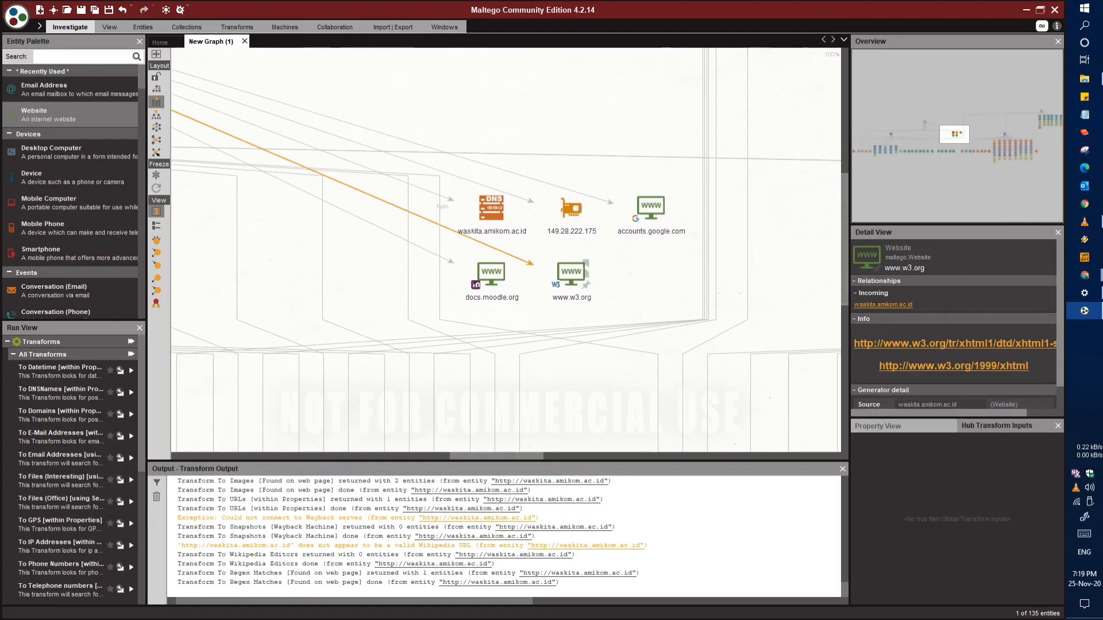
{"action": "right_click", "coordinate": [499, 277]}
{"action": "left_click", "coordinate": [628, 312]}
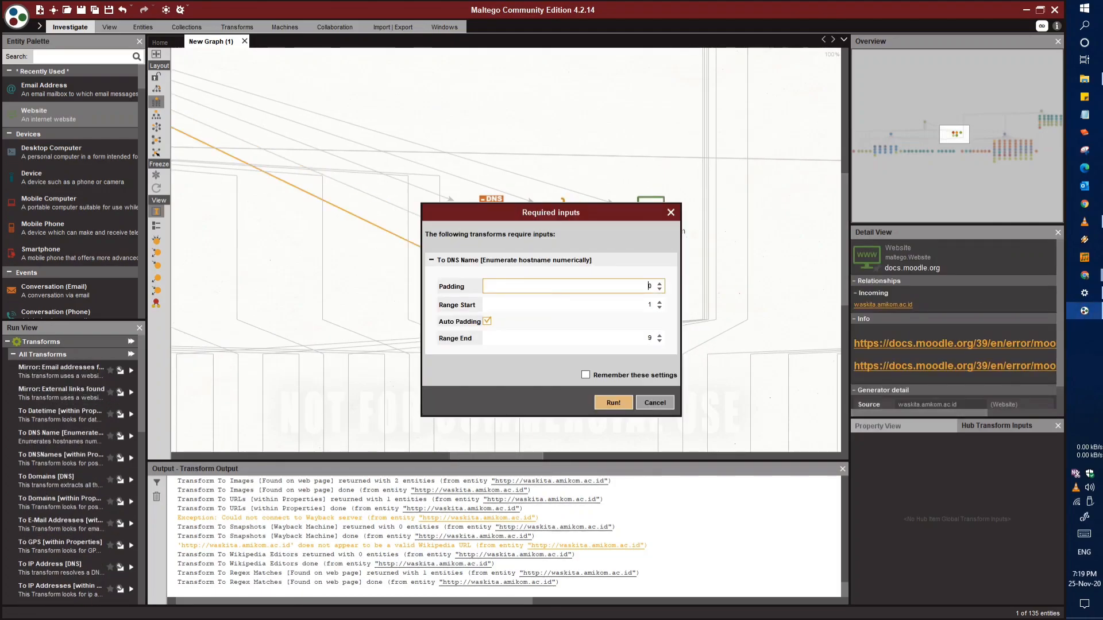
{"action": "key", "text": "Return"}
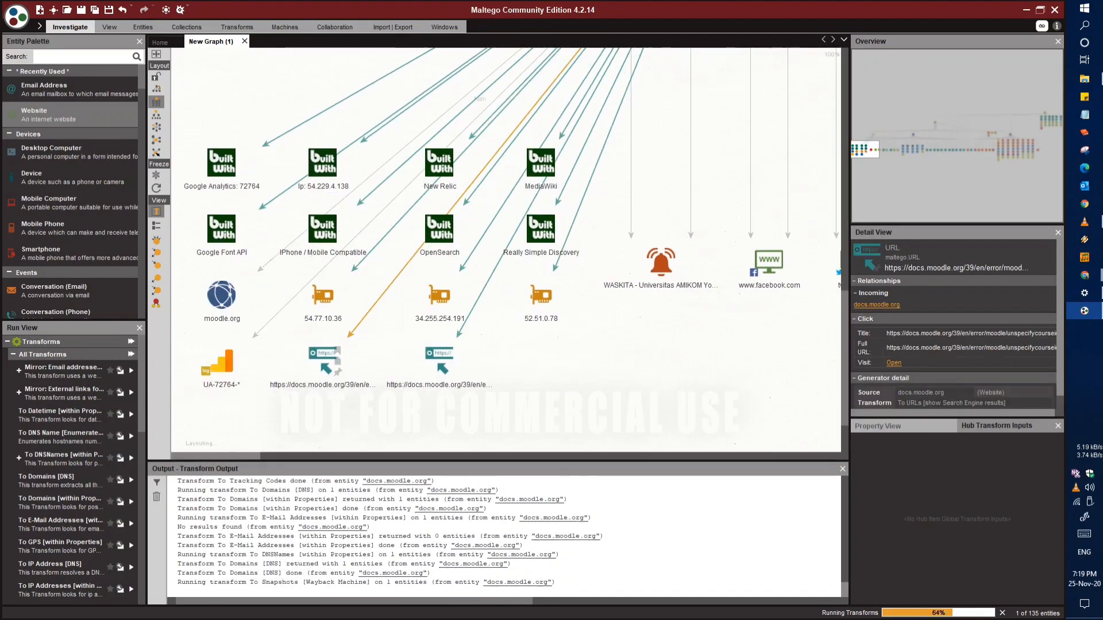
Examine the docs.moodle.org tracking code and the summary and properties of the 2020 Aug 23 1200px-Databasexport.png image snapshot
{"action": "left_click", "coordinate": [220, 363]}
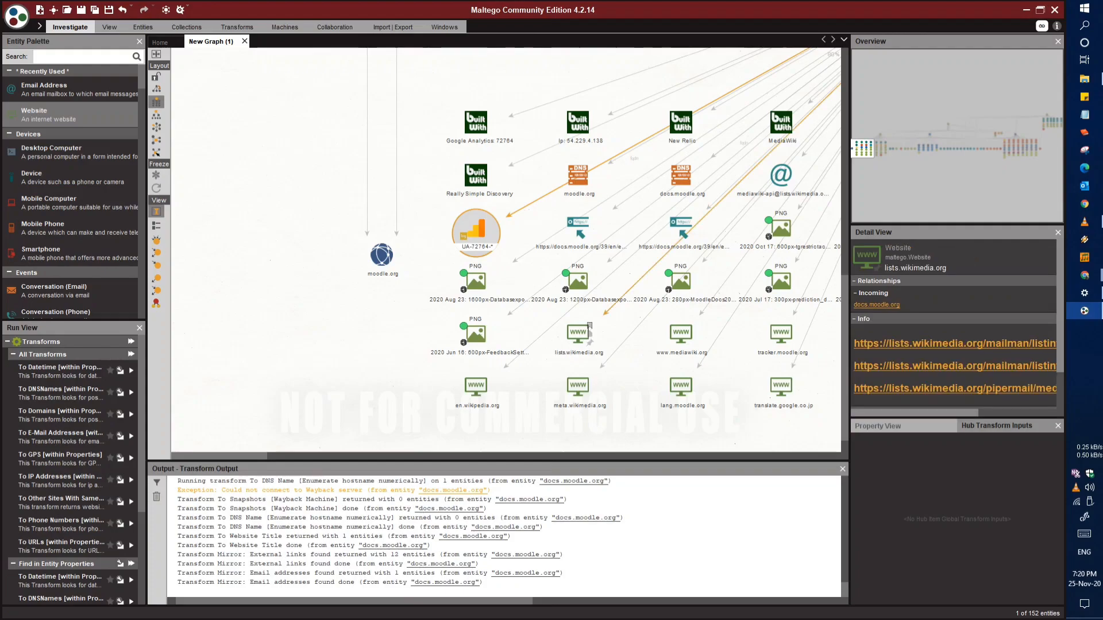
{"action": "left_click", "coordinate": [464, 303]}
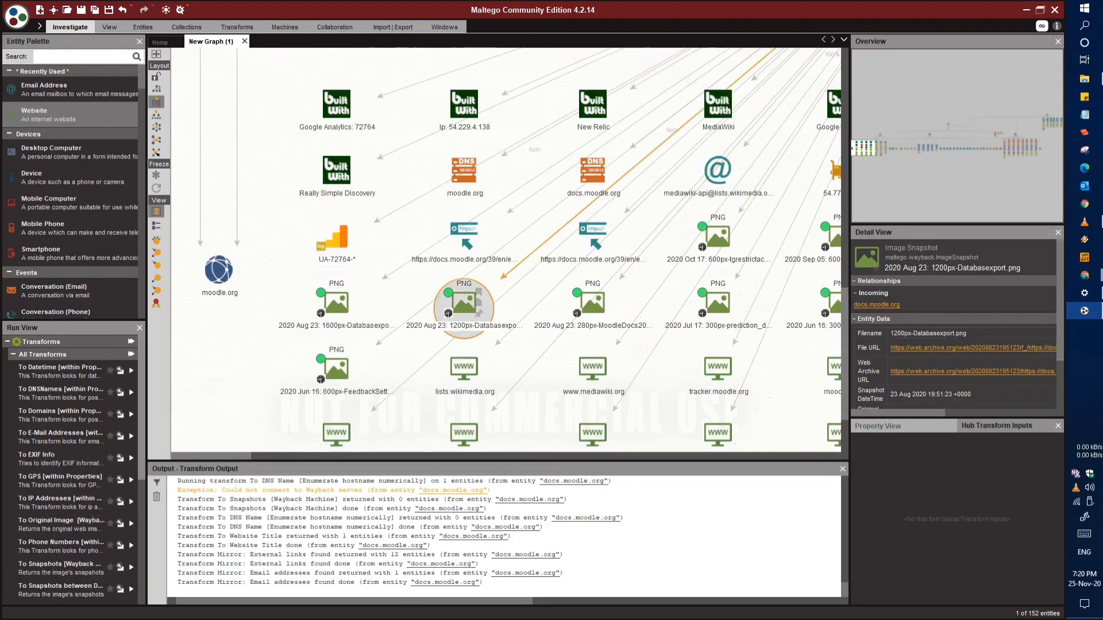
{"action": "double_click", "coordinate": [464, 303]}
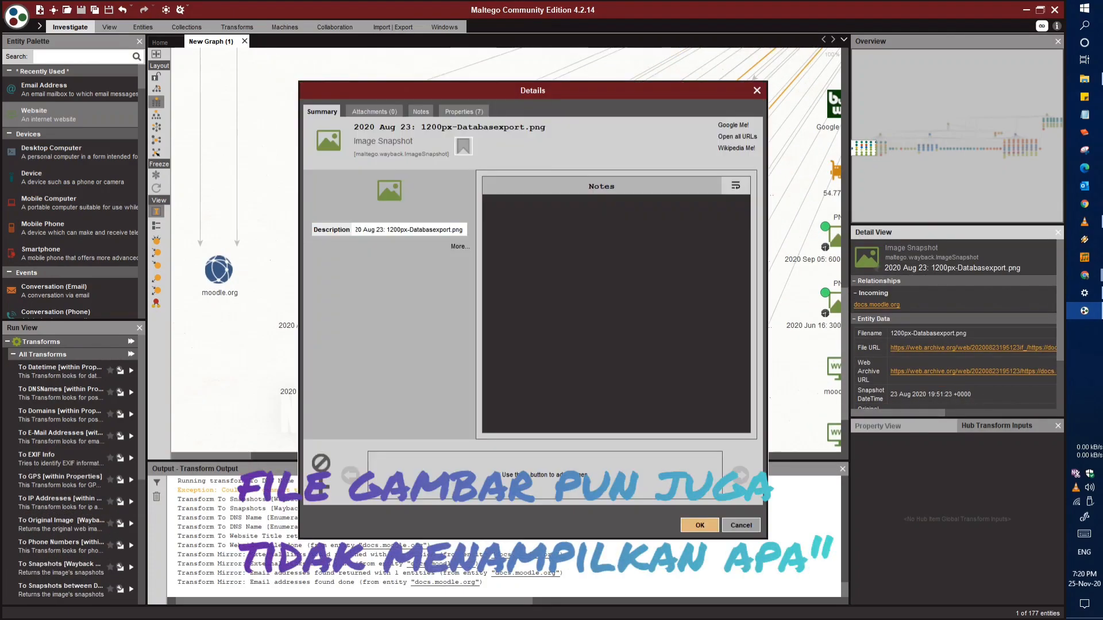
{"action": "left_click", "coordinate": [464, 112]}
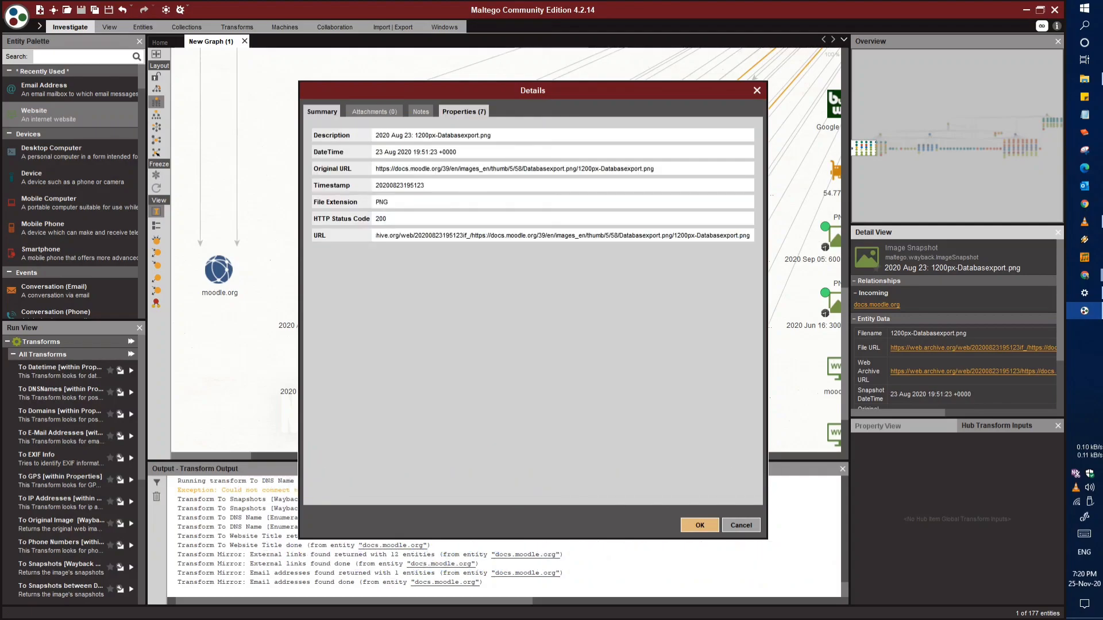
{"action": "left_click", "coordinate": [322, 112]}
{"action": "left_click", "coordinate": [756, 90]}
Run all transforms on the e-mail phrase entity with the site list pastie.org, pastebin.com and pastebin.ca, and highlight the Bing Transforms line in the output
{"action": "left_click_drag", "start_coordinate": [836, 303], "coordinate": [485, 373]}
{"action": "left_click_drag", "start_coordinate": [732, 243], "coordinate": [408, 375]}
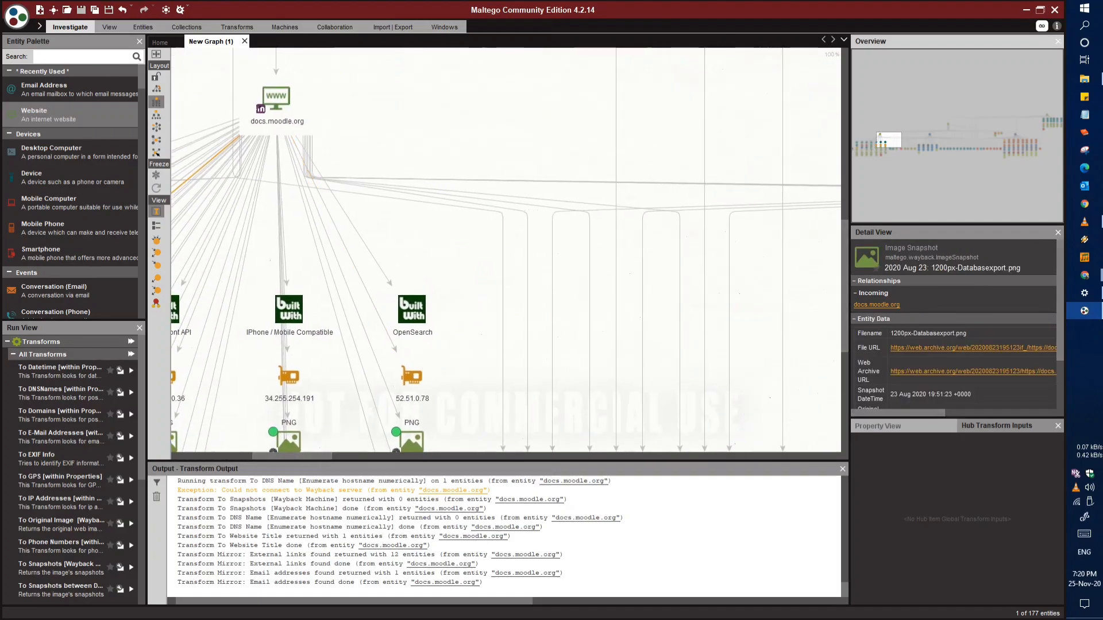
{"action": "scroll", "coordinate": [772, 142], "scroll_direction": "down", "scroll_amount": 1}
{"action": "scroll", "coordinate": [505, 253], "scroll_direction": "down", "scroll_amount": 2}
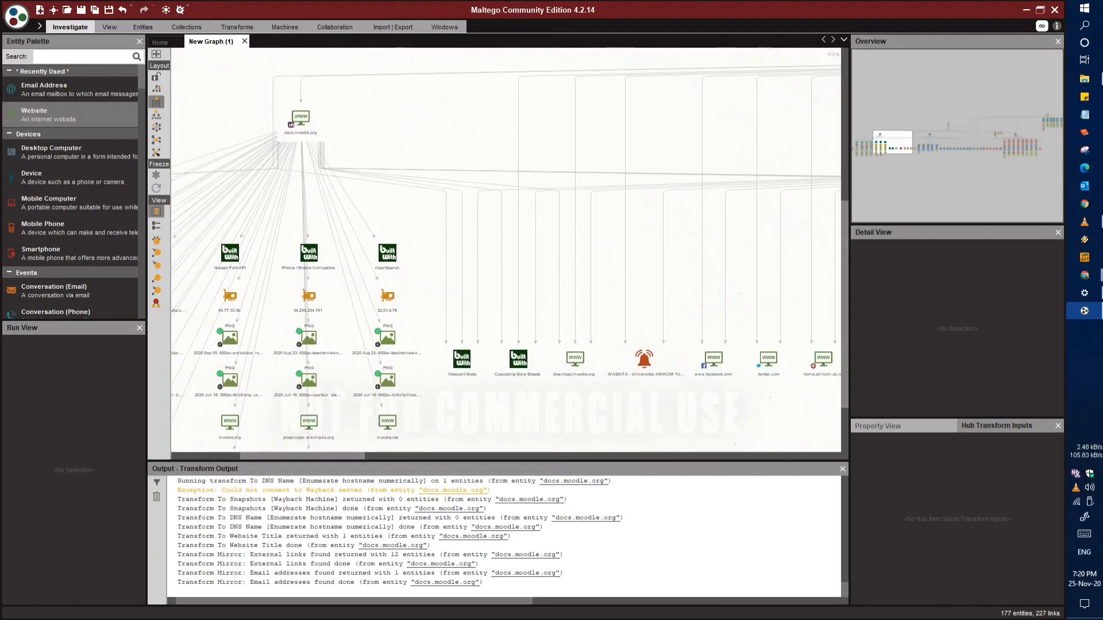
{"action": "left_click_drag", "start_coordinate": [758, 230], "coordinate": [521, 255]}
{"action": "left_click_drag", "start_coordinate": [836, 246], "coordinate": [674, 215]}
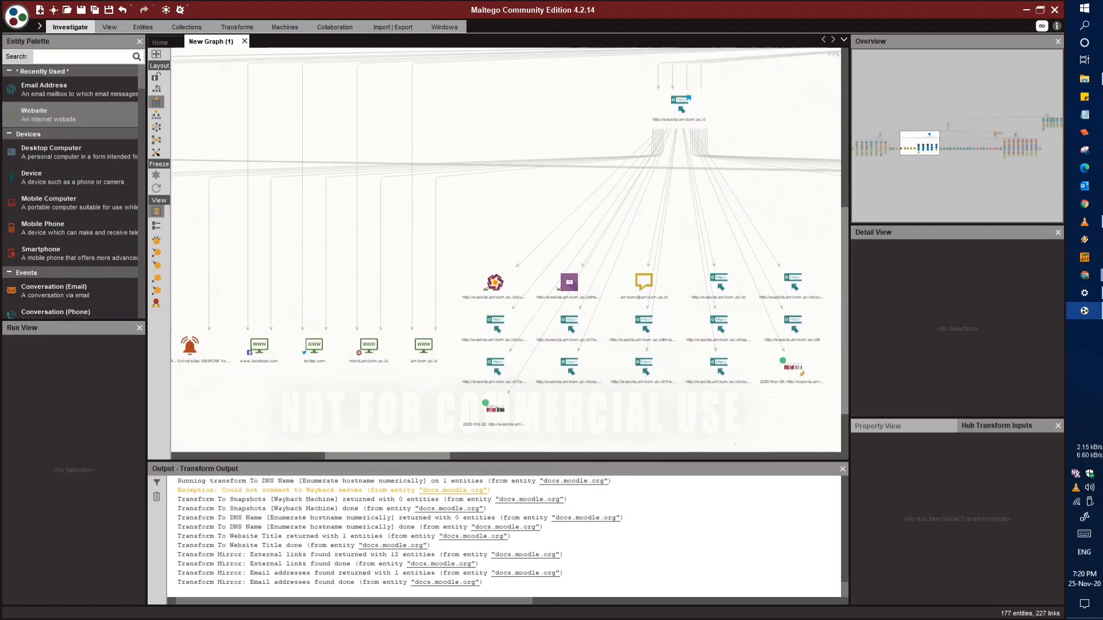
{"action": "scroll", "coordinate": [674, 214], "scroll_direction": "up", "scroll_amount": 2}
{"action": "left_click_drag", "start_coordinate": [743, 321], "coordinate": [607, 143]}
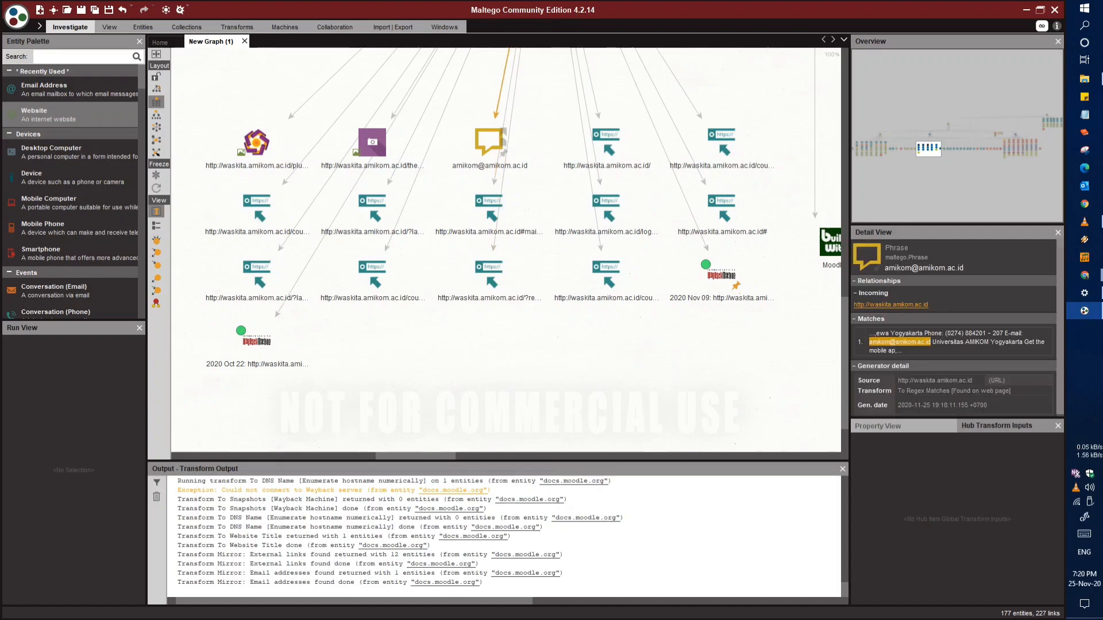
{"action": "right_click", "coordinate": [489, 143]}
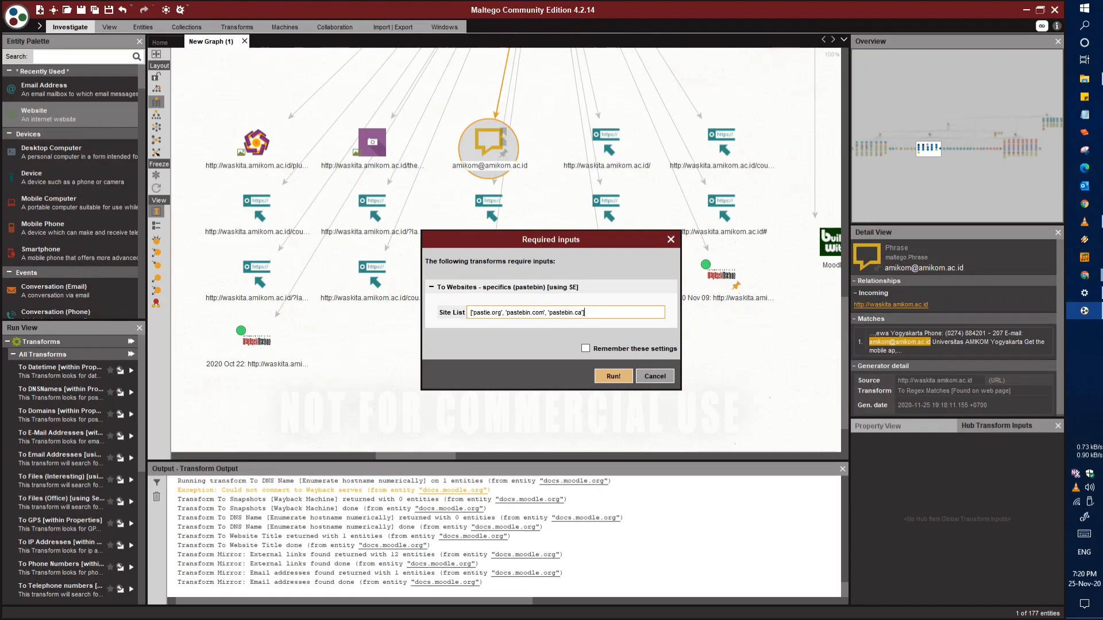
{"action": "key", "text": "Return"}
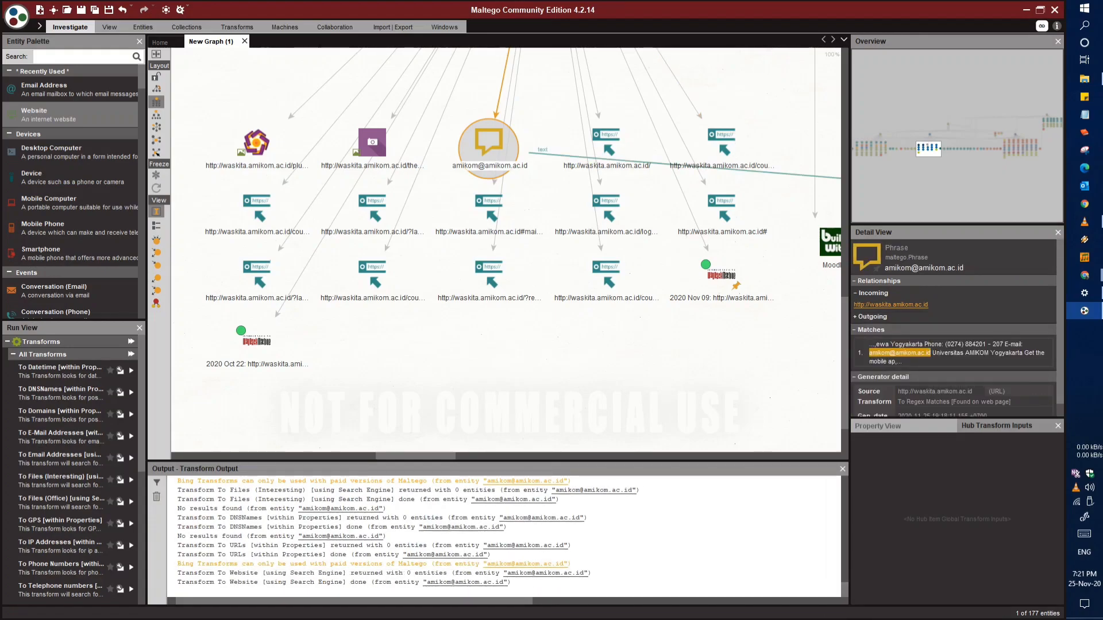
{"action": "left_click_drag", "start_coordinate": [572, 564], "coordinate": [314, 563]}
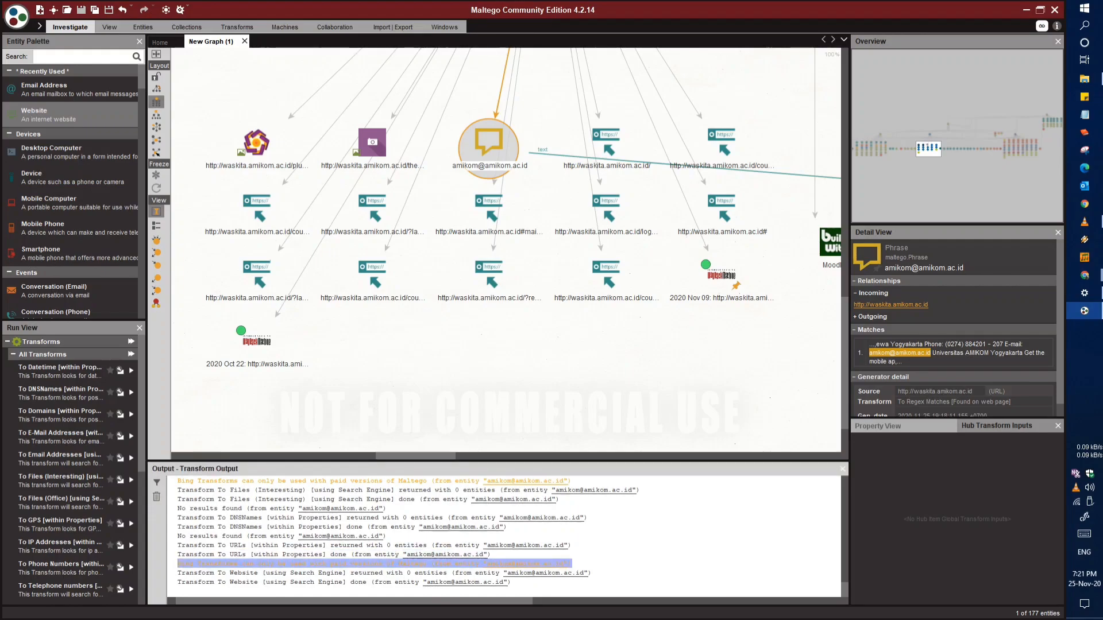
{"action": "left_click_drag", "start_coordinate": [572, 555], "coordinate": [572, 546]}
{"action": "scroll", "coordinate": [561, 294], "scroll_direction": "down", "scroll_amount": 2}
{"action": "left_click", "coordinate": [569, 322]}
{"action": "left_click_drag", "start_coordinate": [569, 322], "coordinate": [346, 408]}
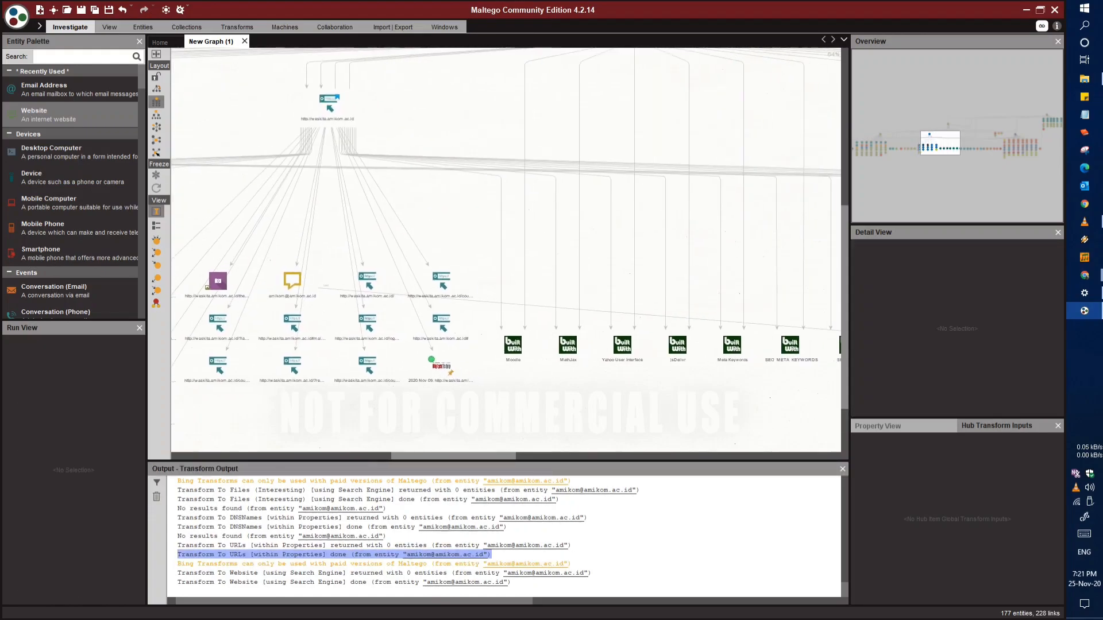
{"action": "left_click_drag", "start_coordinate": [677, 345], "coordinate": [530, 365]}
{"action": "left_click_drag", "start_coordinate": [530, 229], "coordinate": [359, 377]}
{"action": "left_click_drag", "start_coordinate": [320, 86], "coordinate": [202, 204]}
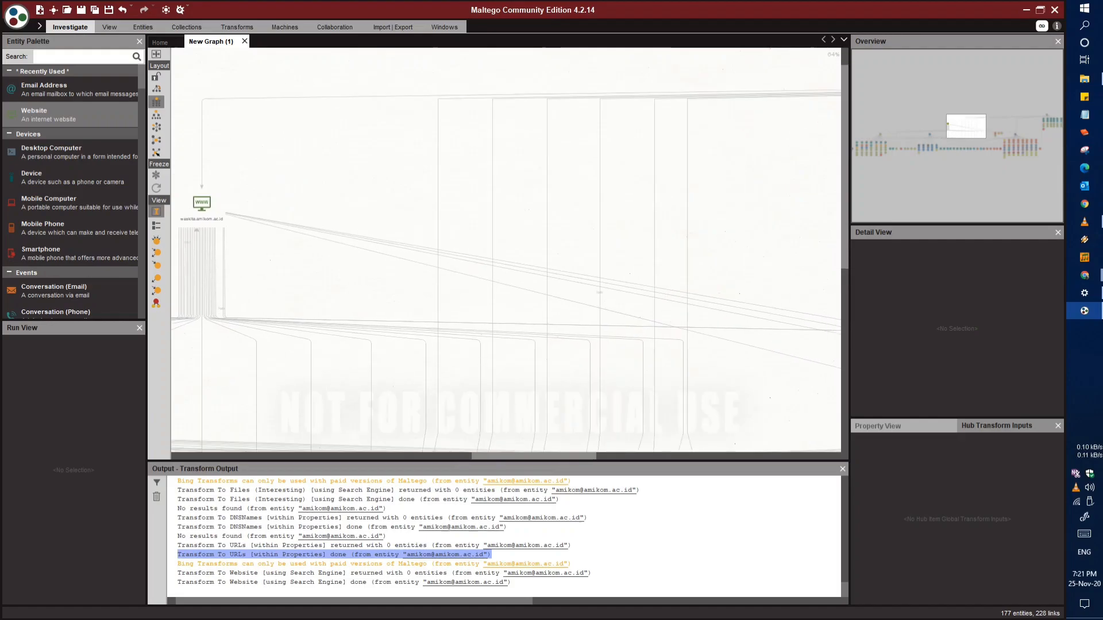
{"action": "left_click_drag", "start_coordinate": [713, 253], "coordinate": [281, 310]}
{"action": "scroll", "coordinate": [514, 300], "scroll_direction": "up", "scroll_amount": 2}
{"action": "left_click_drag", "start_coordinate": [639, 411], "coordinate": [292, 135]}
{"action": "scroll", "coordinate": [514, 299], "scroll_direction": "down", "scroll_amount": 1}
{"action": "left_click_drag", "start_coordinate": [517, 98], "coordinate": [373, 413]}
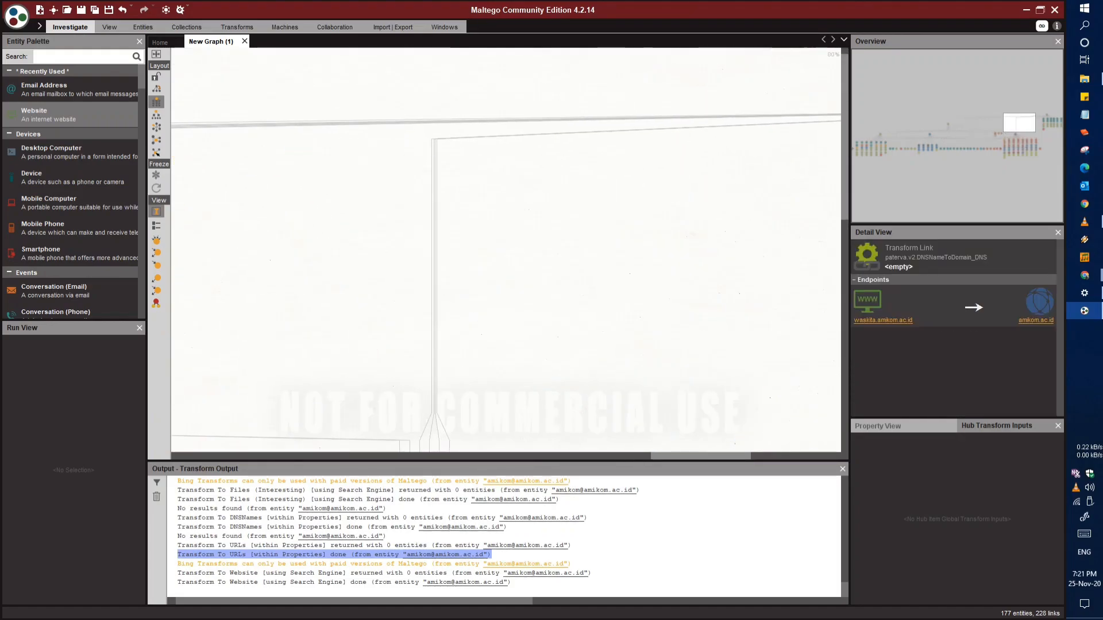
{"action": "left_click_drag", "start_coordinate": [747, 132], "coordinate": [408, 201]}
{"action": "left_click_drag", "start_coordinate": [779, 285], "coordinate": [339, 180]}
{"action": "scroll", "coordinate": [564, 227], "scroll_direction": "up", "scroll_amount": 1}
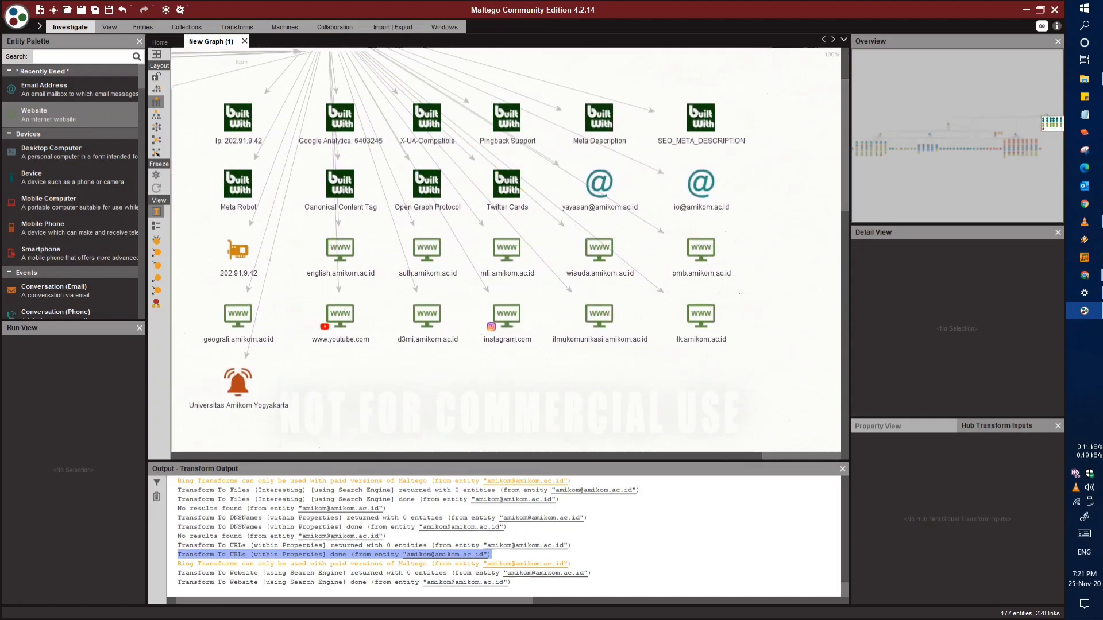
Run all transforms on the tk.amikom.ac.id website entity with padding 0, range 1 to 9 and auto padding
{"action": "mouse_move", "coordinate": [441, 314]}
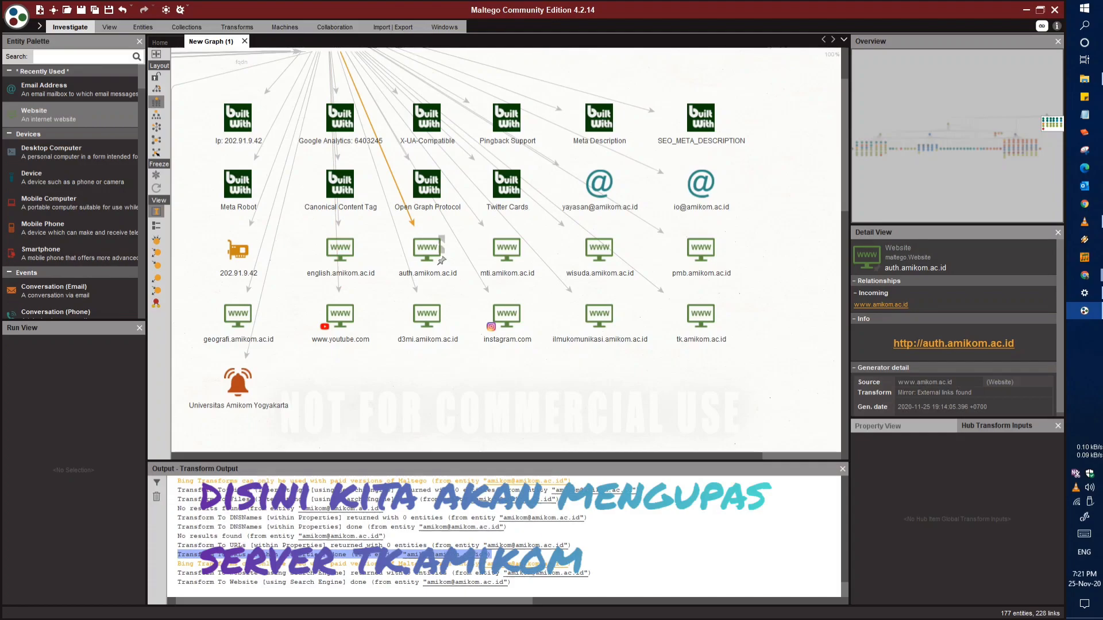
{"action": "left_click", "coordinate": [714, 320]}
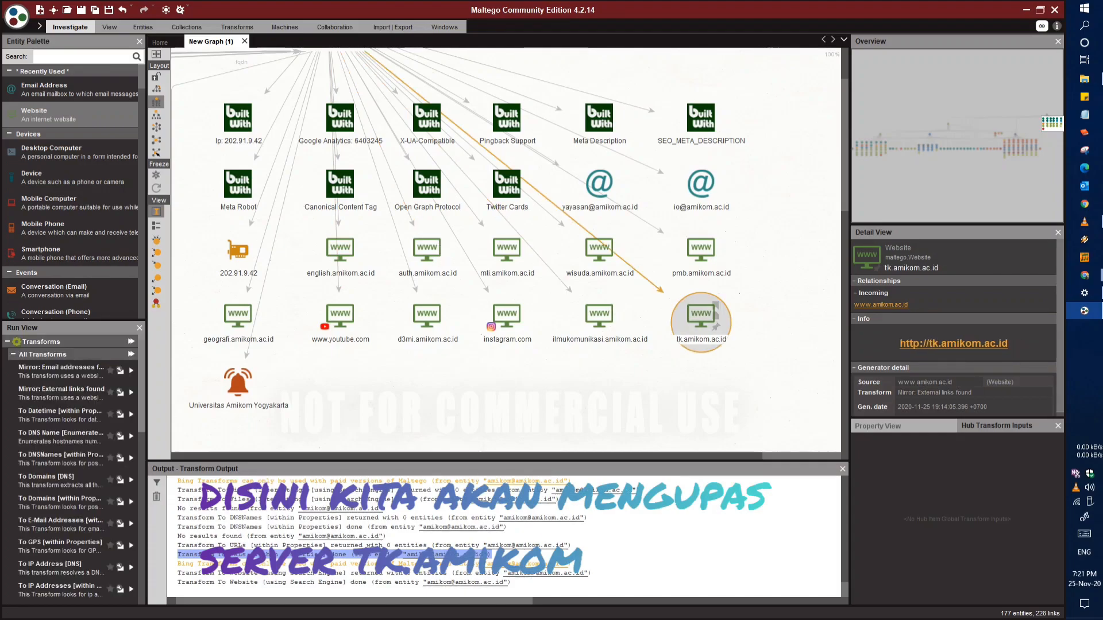
{"action": "left_click", "coordinate": [836, 359]}
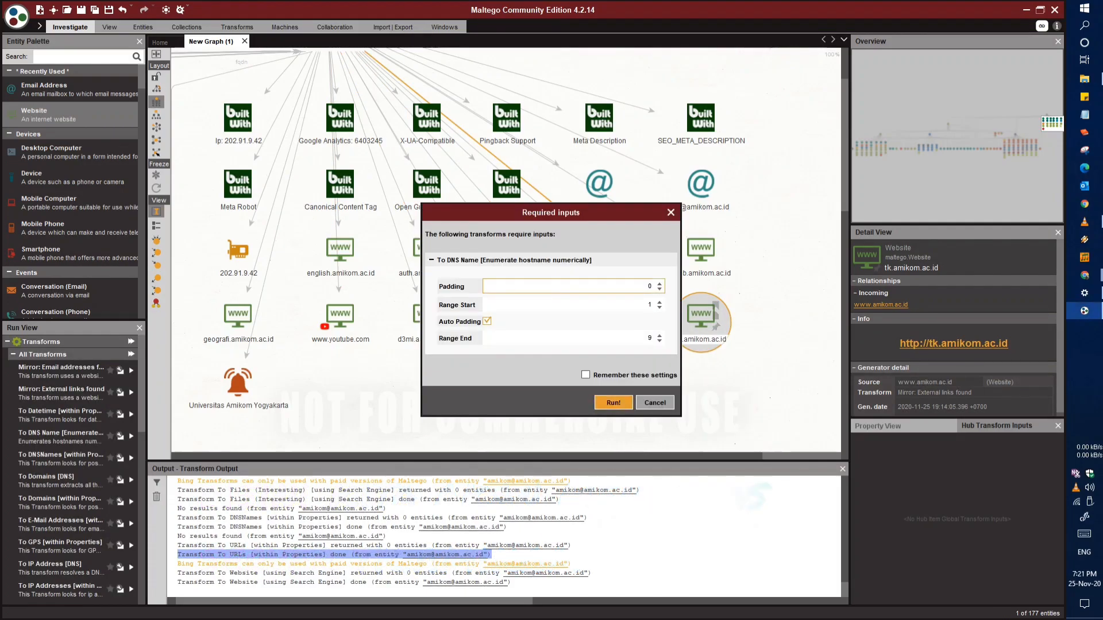
{"action": "key", "text": "Return"}
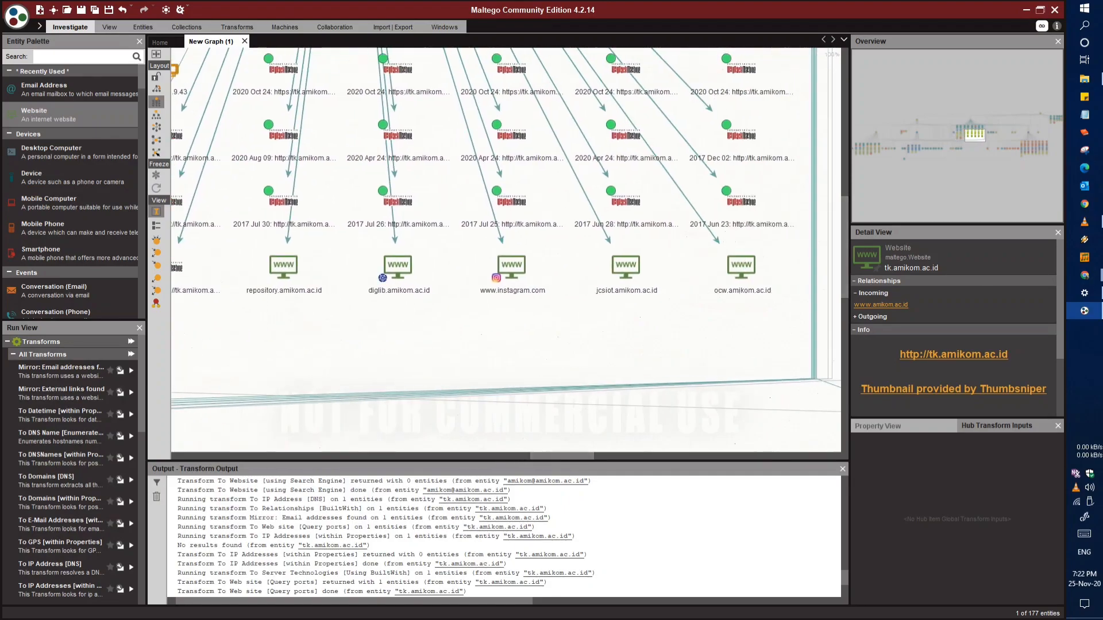
Run the To Phone Numbers [within Properties] transform on the repository.amikom.ac.id website entity
{"action": "left_click_drag", "start_coordinate": [439, 352], "coordinate": [545, 353]}
{"action": "left_click_drag", "start_coordinate": [789, 286], "coordinate": [673, 292]}
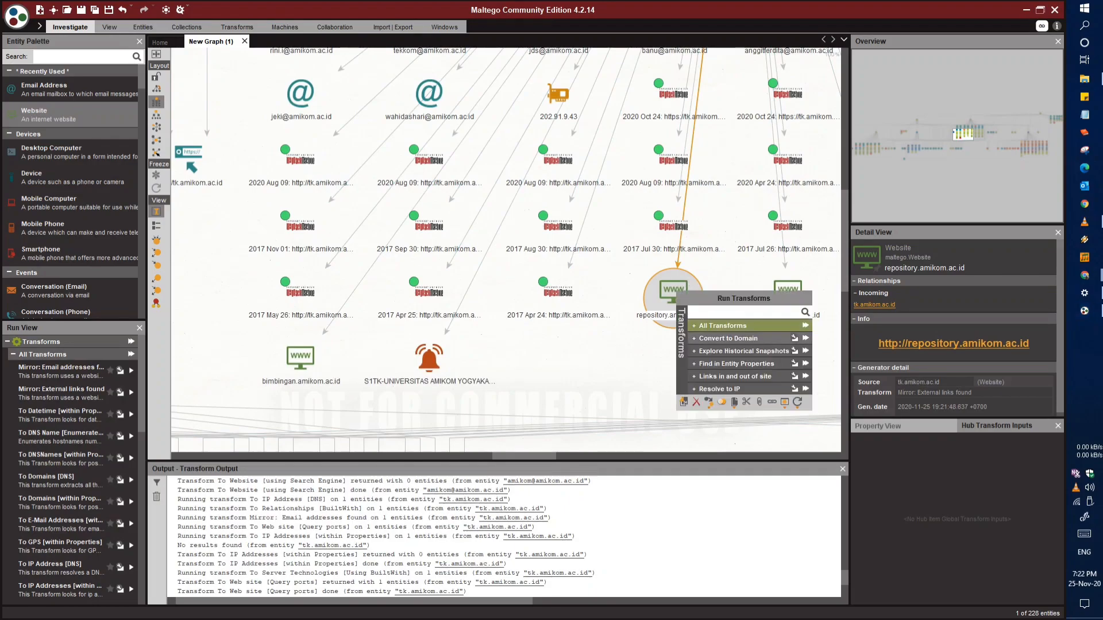
{"action": "left_click", "coordinate": [722, 326]}
{"action": "scroll", "coordinate": [778, 423], "scroll_direction": "down", "scroll_amount": 2}
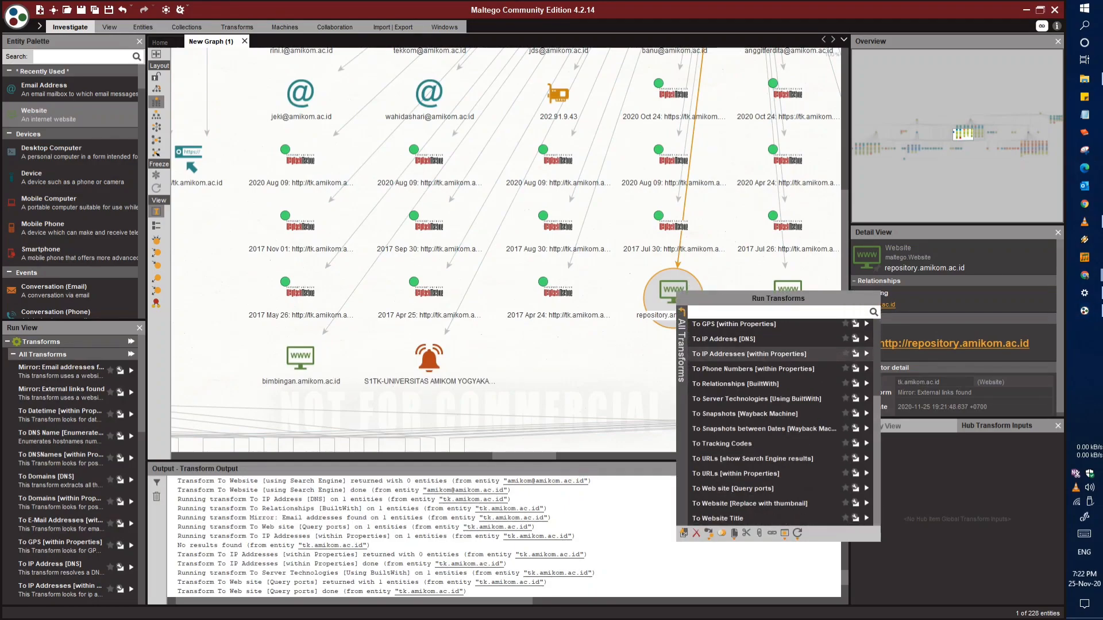
{"action": "scroll", "coordinate": [770, 401], "scroll_direction": "down", "scroll_amount": 3}
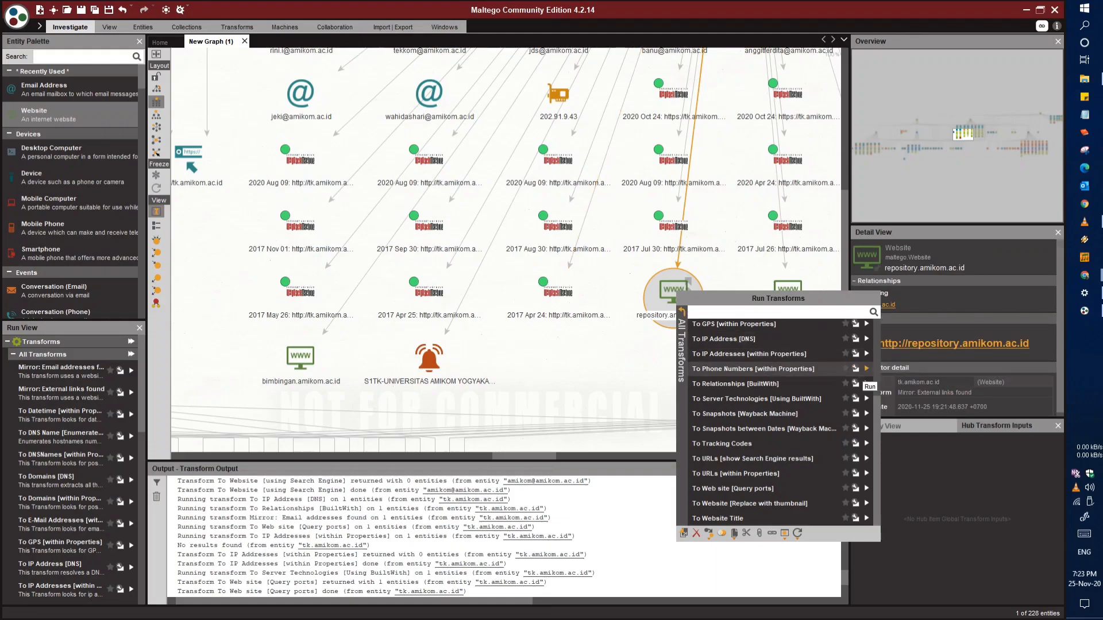
{"action": "left_click", "coordinate": [866, 369]}
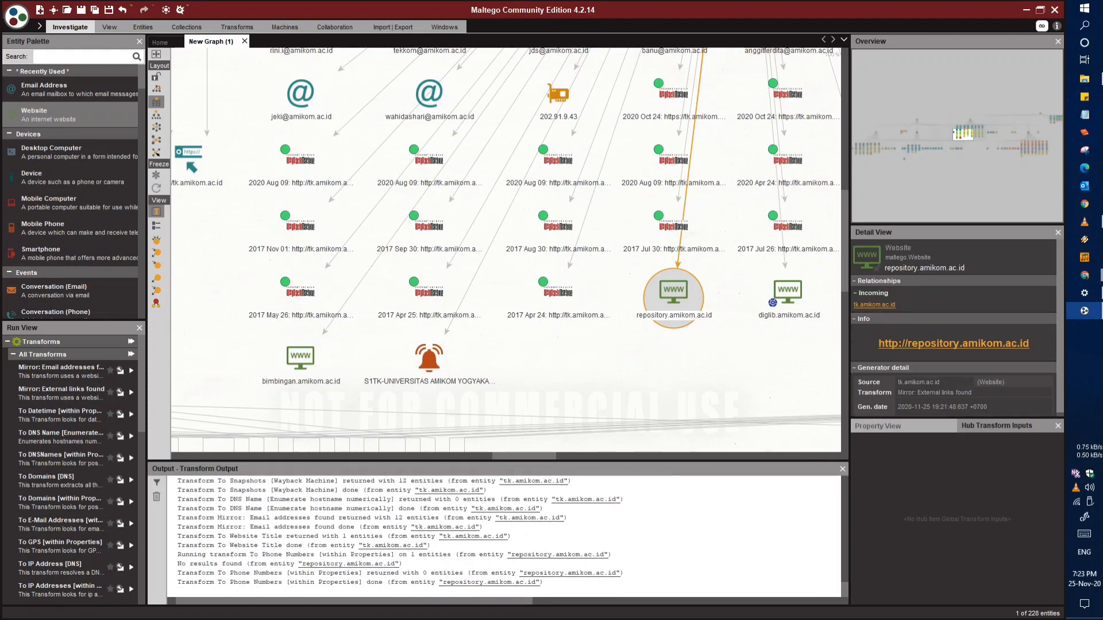
Run all transforms on the last email address entity in the first row of the tk.amikom.ac.id result group
{"action": "left_click_drag", "start_coordinate": [525, 456], "coordinate": [532, 456]}
{"action": "left_click_drag", "start_coordinate": [718, 92], "coordinate": [521, 161]}
{"action": "left_click_drag", "start_coordinate": [525, 294], "coordinate": [734, 385]}
{"action": "left_click_drag", "start_coordinate": [734, 250], "coordinate": [307, 356]}
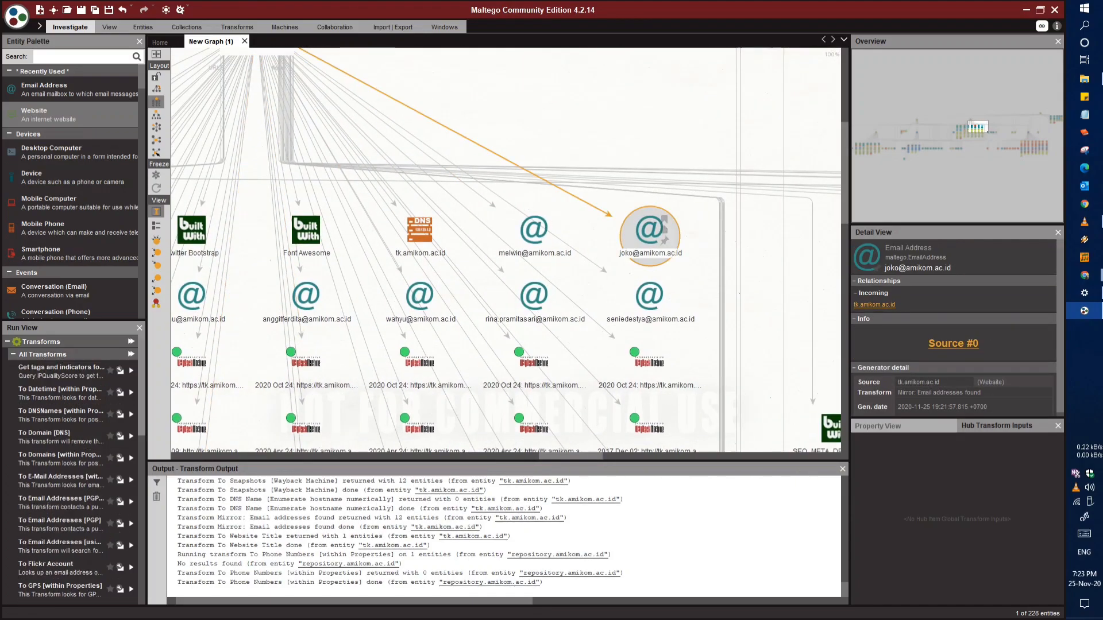
{"action": "right_click", "coordinate": [650, 232]}
{"action": "left_click", "coordinate": [654, 253]}
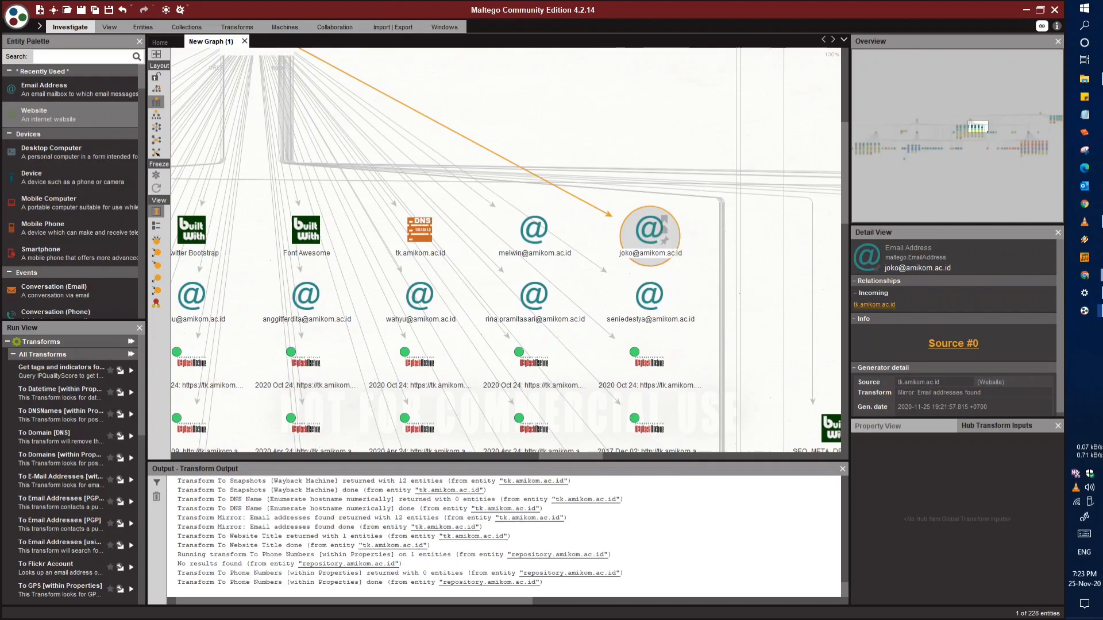
{"action": "key", "text": "Return"}
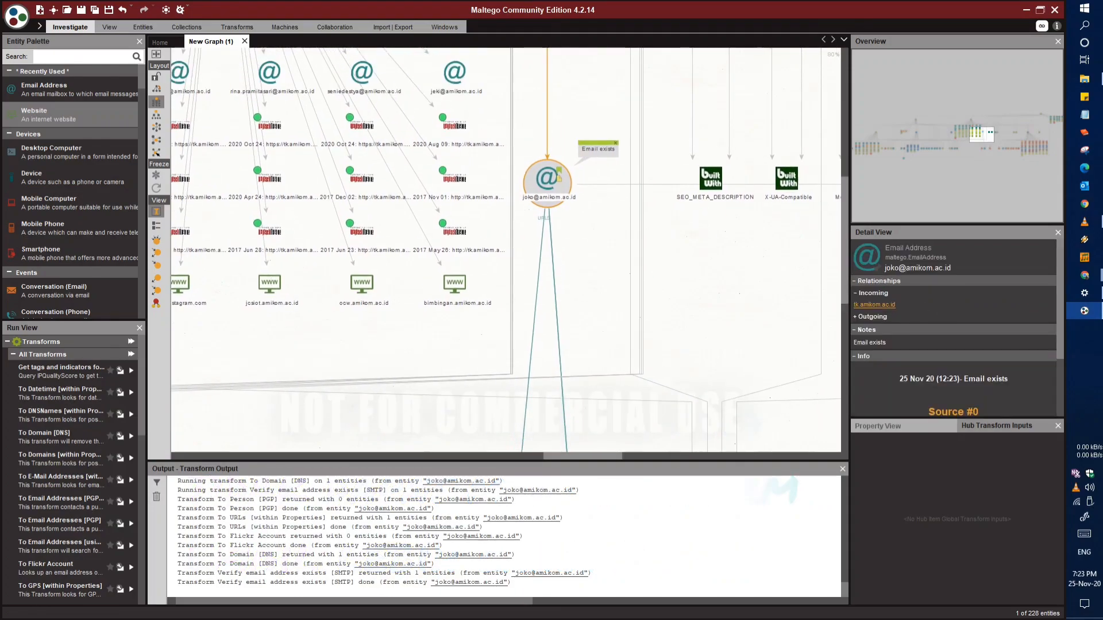
Run all transforms on the Deliverability: high IPQS tag with the site list pastie.org, pastebin.com and pastebin.ca
{"action": "scroll", "coordinate": [661, 310], "scroll_direction": "up", "scroll_amount": 2}
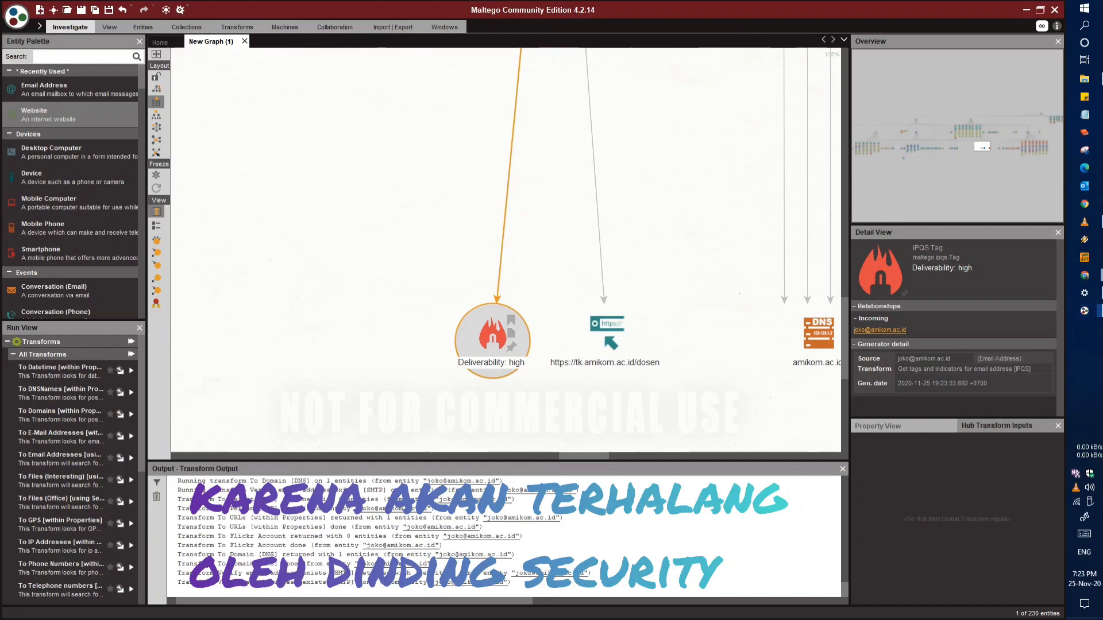
{"action": "left_click", "coordinate": [640, 370]}
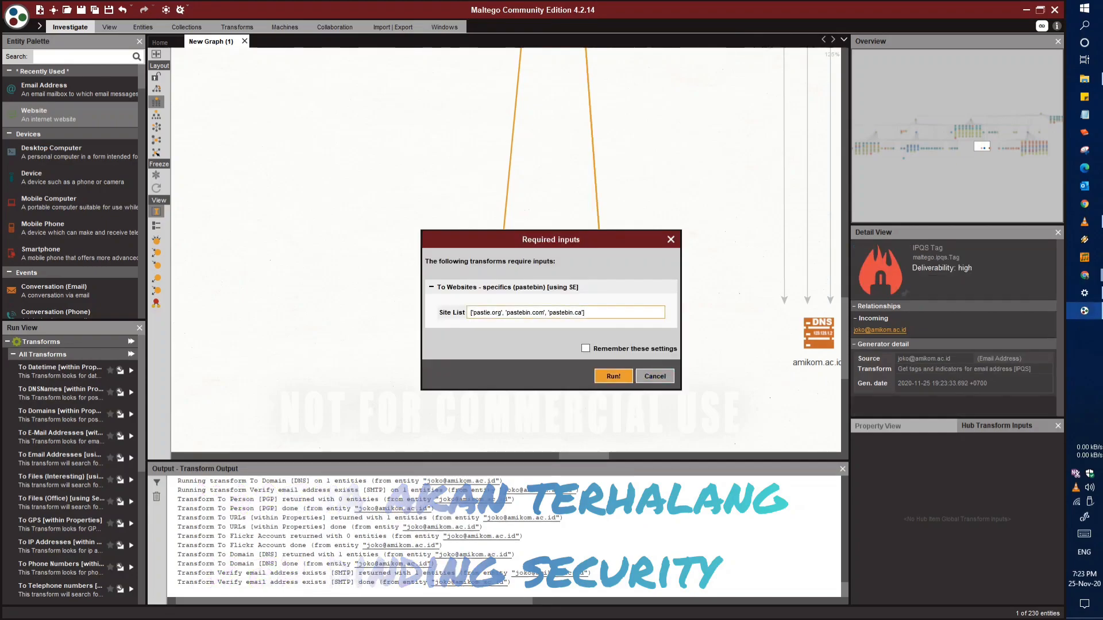
{"action": "key", "text": "Return"}
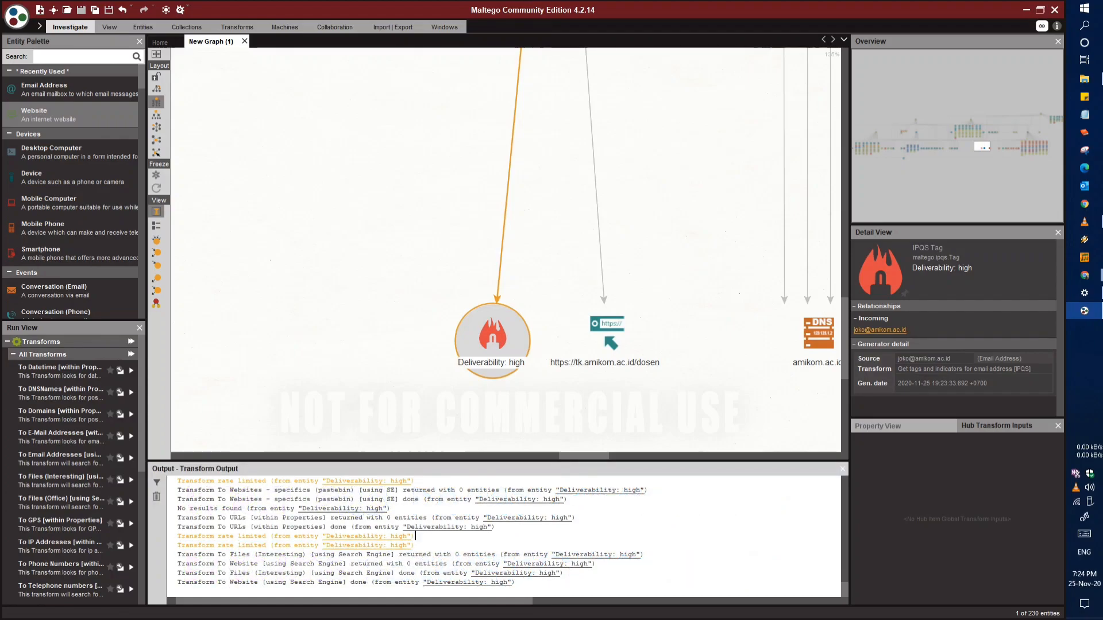
Select the auth.amikom.ac.id website entity and inspect its relationships and links
{"action": "scroll", "coordinate": [670, 416], "scroll_direction": "down", "scroll_amount": 2}
{"action": "left_click_drag", "start_coordinate": [741, 173], "coordinate": [501, 345]}
{"action": "scroll", "coordinate": [687, 310], "scroll_direction": "down", "scroll_amount": 1}
{"action": "left_click_drag", "start_coordinate": [701, 201], "coordinate": [441, 378]}
{"action": "left_click_drag", "start_coordinate": [804, 310], "coordinate": [641, 322]}
{"action": "scroll", "coordinate": [684, 423], "scroll_direction": "up", "scroll_amount": 2}
{"action": "left_click", "coordinate": [642, 322]}
{"action": "scroll", "coordinate": [642, 322], "scroll_direction": "down", "scroll_amount": 5}
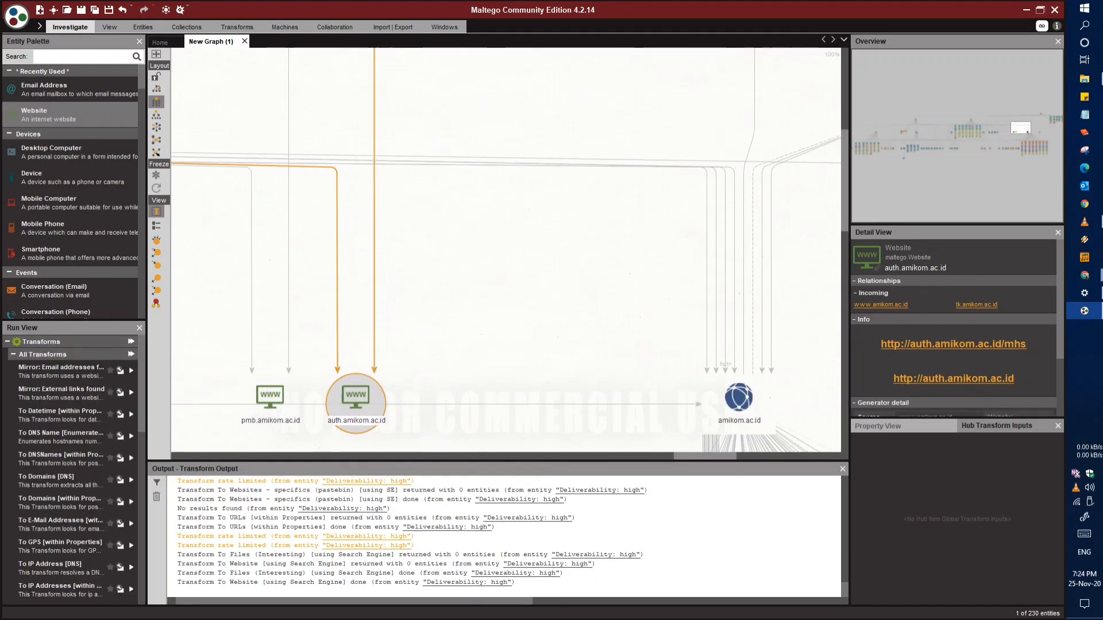
{"action": "scroll", "coordinate": [631, 345], "scroll_direction": "up", "scroll_amount": 4}
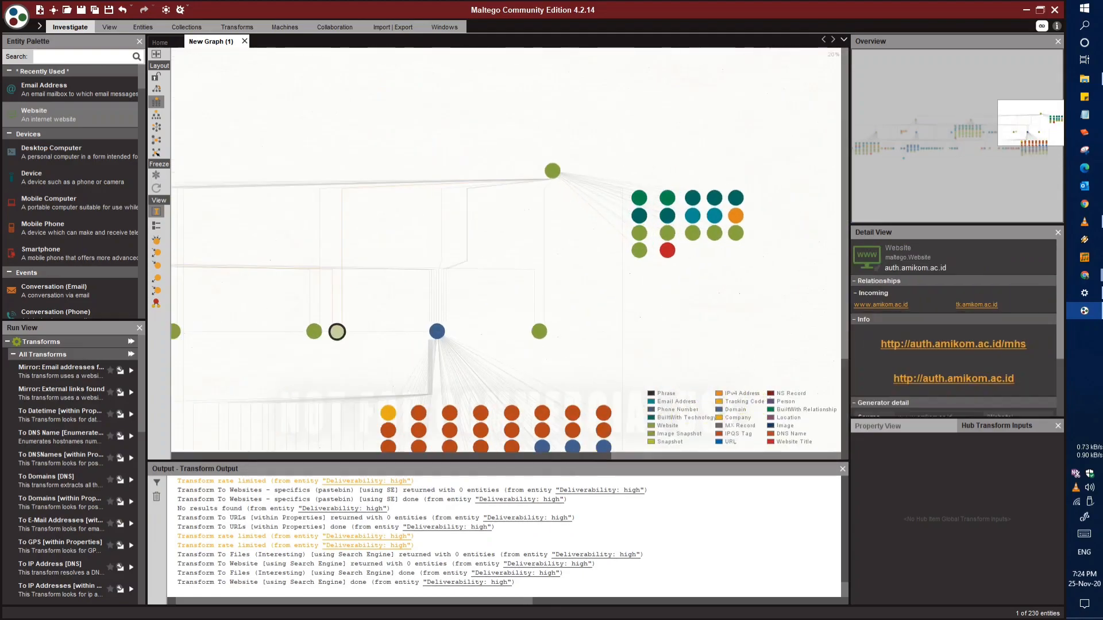
{"action": "scroll", "coordinate": [632, 345], "scroll_direction": "up", "scroll_amount": 2}
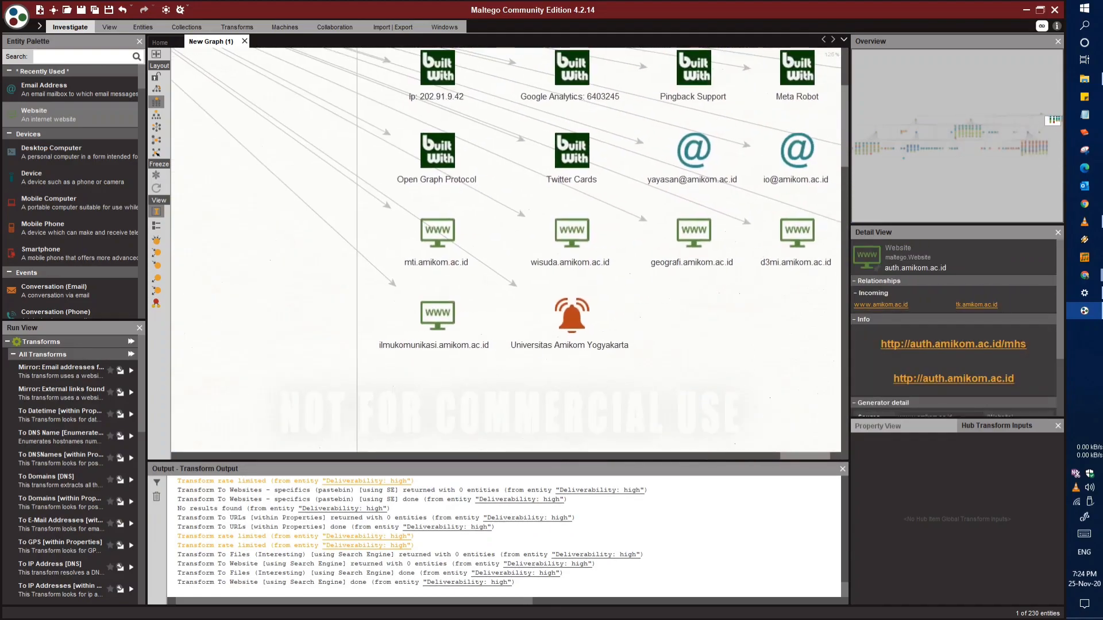
{"action": "left_click_drag", "start_coordinate": [632, 344], "coordinate": [786, 111]}
{"action": "scroll", "coordinate": [627, 325], "scroll_direction": "down", "scroll_amount": 4}
{"action": "scroll", "coordinate": [597, 232], "scroll_direction": "up", "scroll_amount": 3}
{"action": "left_click_drag", "start_coordinate": [524, 230], "coordinate": [783, 195]}
{"action": "scroll", "coordinate": [520, 287], "scroll_direction": "down", "scroll_amount": 2}
{"action": "left_click_drag", "start_coordinate": [521, 287], "coordinate": [521, 115]}
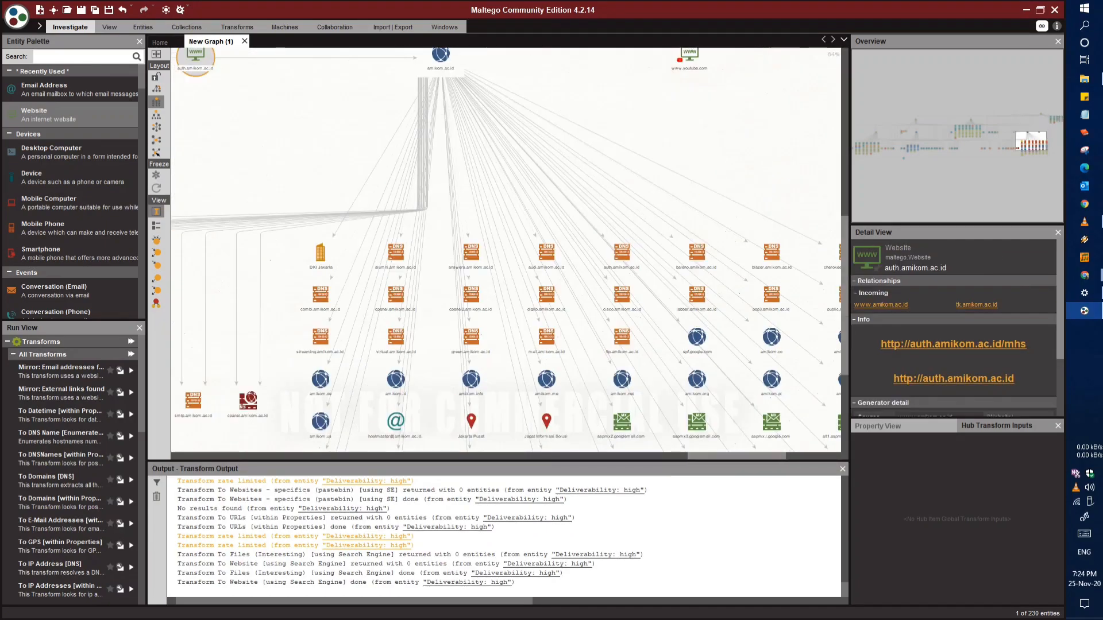
{"action": "left_click_drag", "start_coordinate": [622, 379], "coordinate": [630, 309]}
{"action": "left_click_drag", "start_coordinate": [690, 352], "coordinate": [594, 265]}
{"action": "scroll", "coordinate": [593, 265], "scroll_direction": "up", "scroll_amount": 2}
{"action": "left_click_drag", "start_coordinate": [389, 328], "coordinate": [661, 299]}
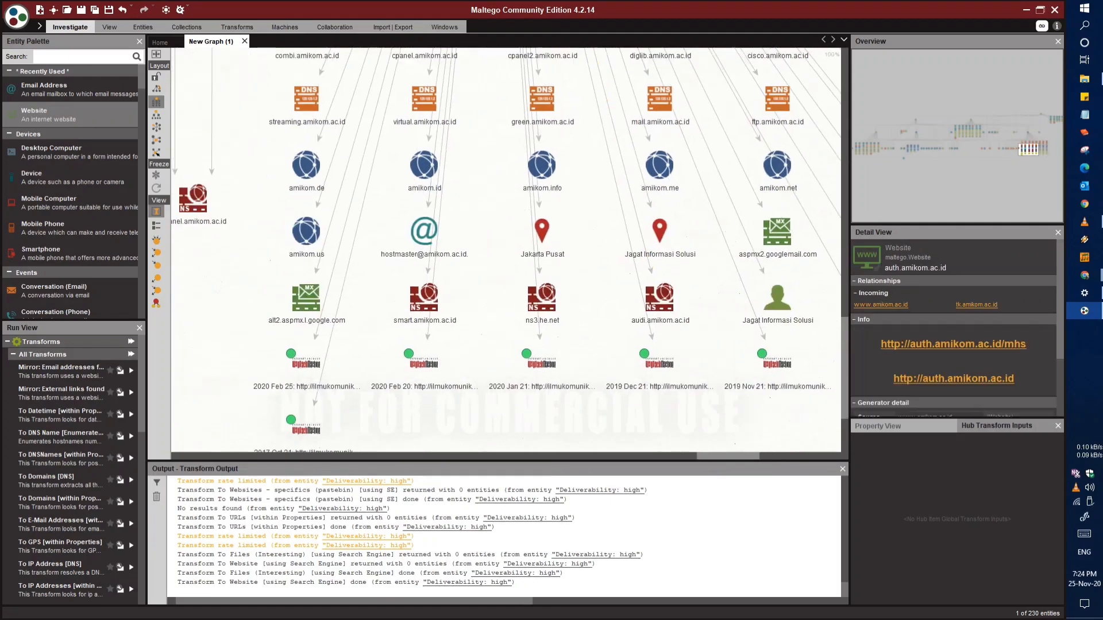
{"action": "left_click_drag", "start_coordinate": [367, 307], "coordinate": [703, 315]}
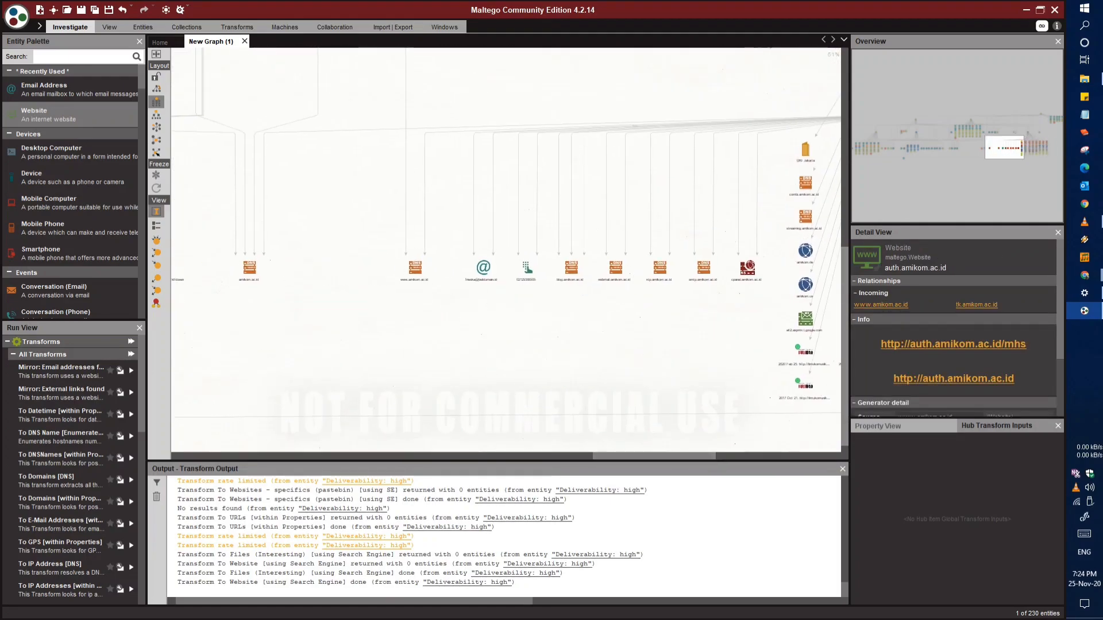
{"action": "left_click_drag", "start_coordinate": [287, 184], "coordinate": [620, 288]}
{"action": "left_click_drag", "start_coordinate": [367, 118], "coordinate": [492, 244]}
{"action": "scroll", "coordinate": [508, 183], "scroll_direction": "up", "scroll_amount": 3}
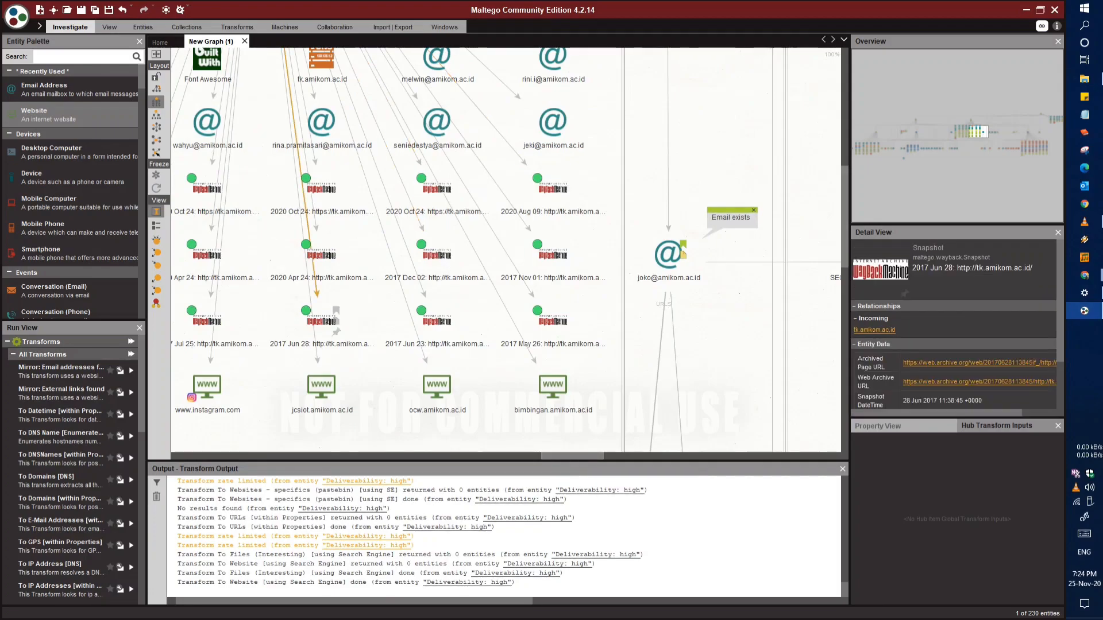
{"action": "left_click_drag", "start_coordinate": [322, 387], "coordinate": [490, 386]}
{"action": "left_click_drag", "start_coordinate": [195, 345], "coordinate": [784, 310]}
{"action": "left_click_drag", "start_coordinate": [366, 216], "coordinate": [441, 246]}
{"action": "scroll", "coordinate": [446, 325], "scroll_direction": "down", "scroll_amount": 3}
{"action": "left_click_drag", "start_coordinate": [446, 325], "coordinate": [435, 163]}
{"action": "scroll", "coordinate": [406, 405], "scroll_direction": "up", "scroll_amount": 2}
{"action": "left_click_drag", "start_coordinate": [403, 403], "coordinate": [684, 396]}
{"action": "left_click_drag", "start_coordinate": [368, 292], "coordinate": [339, 423]}
{"action": "scroll", "coordinate": [536, 304], "scroll_direction": "down", "scroll_amount": 3}
{"action": "left_click_drag", "start_coordinate": [794, 299], "coordinate": [547, 359]}
{"action": "scroll", "coordinate": [561, 319], "scroll_direction": "up", "scroll_amount": 1}
Browse the available entity types in the palette from Devices through to Weapons
{"action": "scroll", "coordinate": [71, 189], "scroll_direction": "down", "scroll_amount": 2}
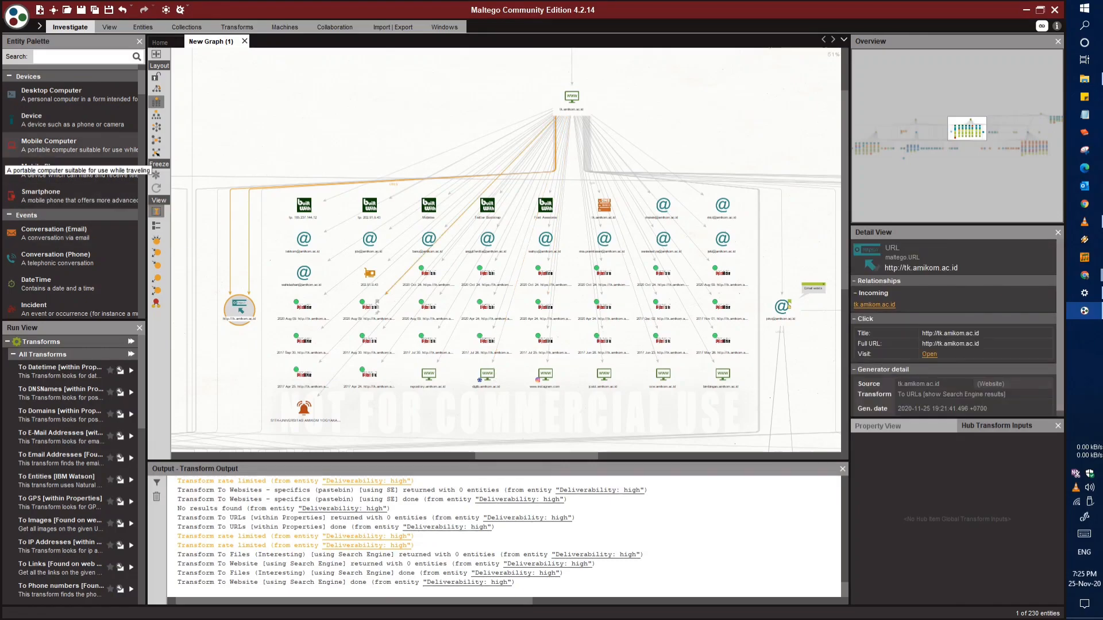
{"action": "scroll", "coordinate": [71, 172], "scroll_direction": "down", "scroll_amount": 10}
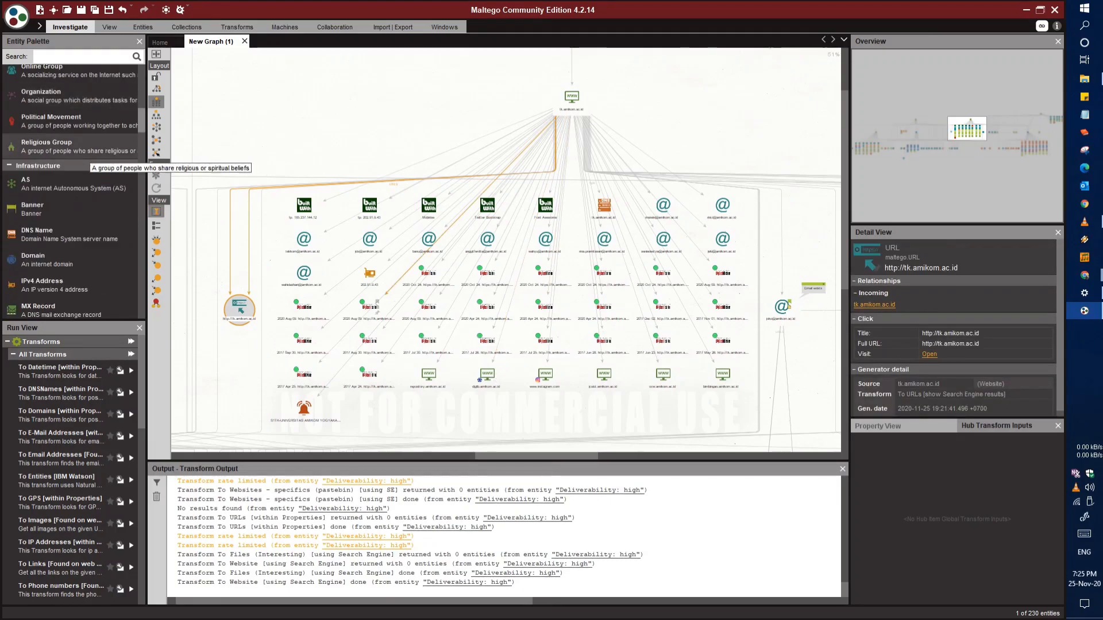
{"action": "scroll", "coordinate": [89, 164], "scroll_direction": "down", "scroll_amount": 10}
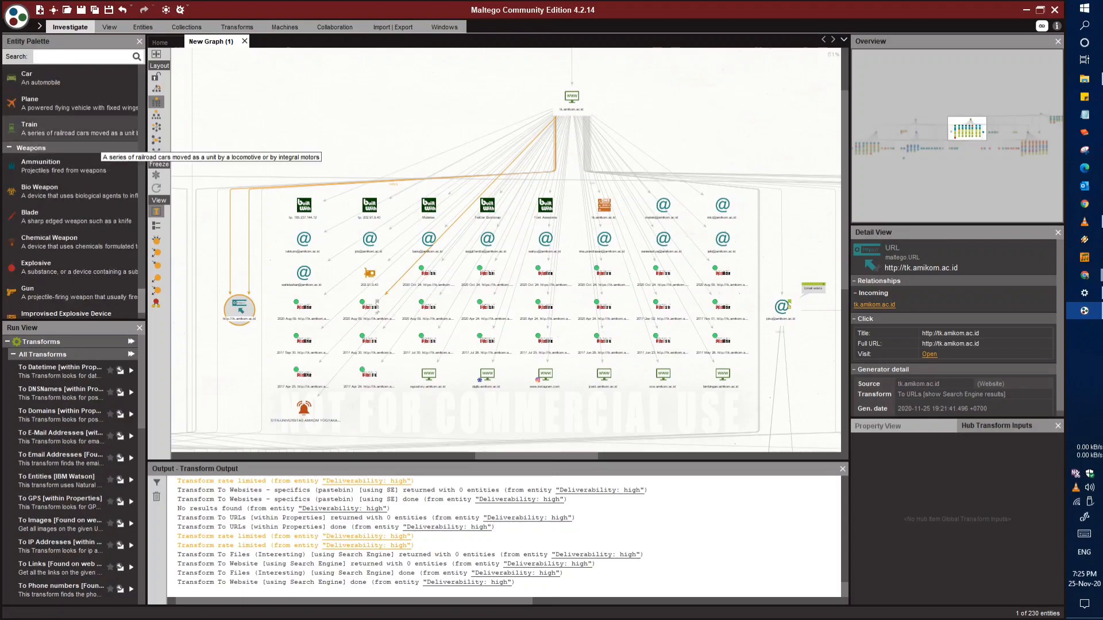
Clear the entity selection on the graph and expand the ribbon to show the Investigate tools
{"action": "left_click", "coordinate": [425, 122]}
{"action": "scroll", "coordinate": [424, 121], "scroll_direction": "down", "scroll_amount": 1}
{"action": "left_click_drag", "start_coordinate": [425, 122], "coordinate": [285, 224]}
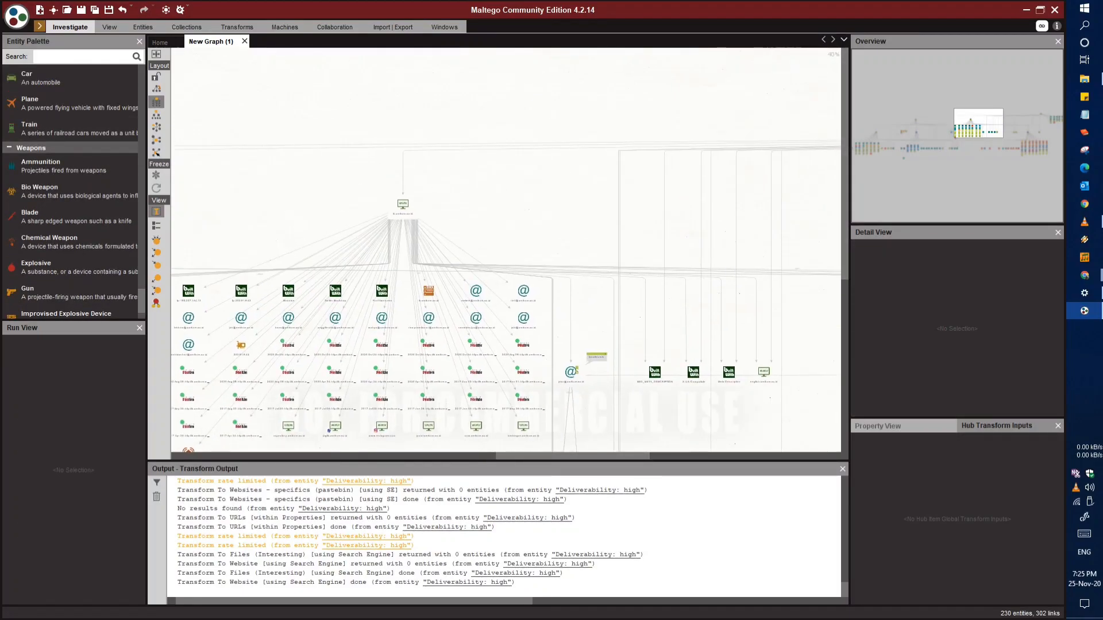
{"action": "left_click", "coordinate": [39, 26]}
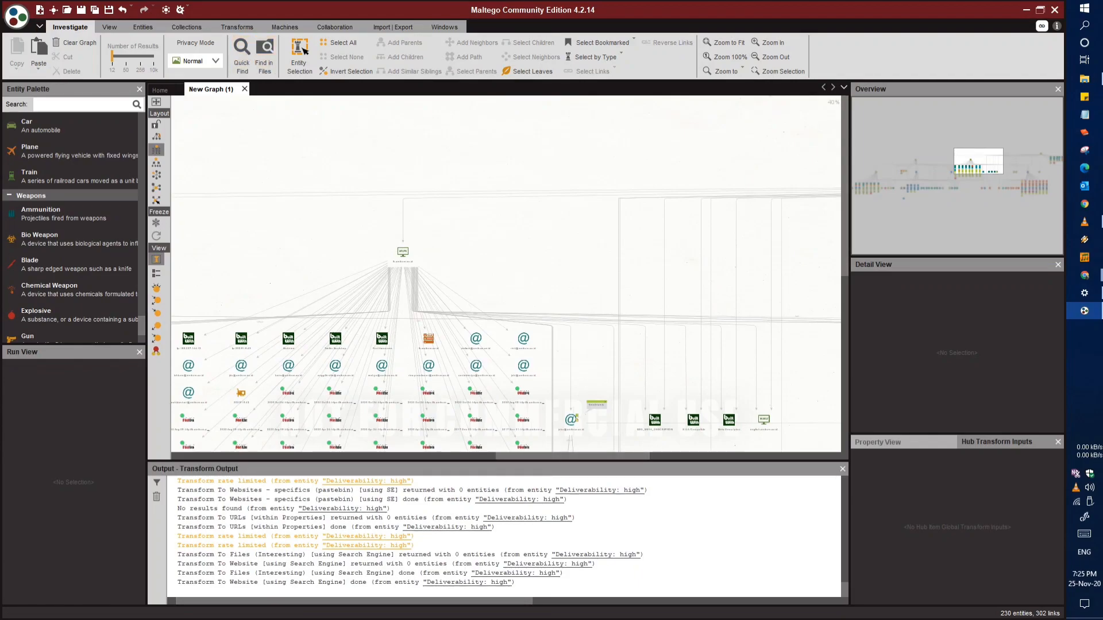